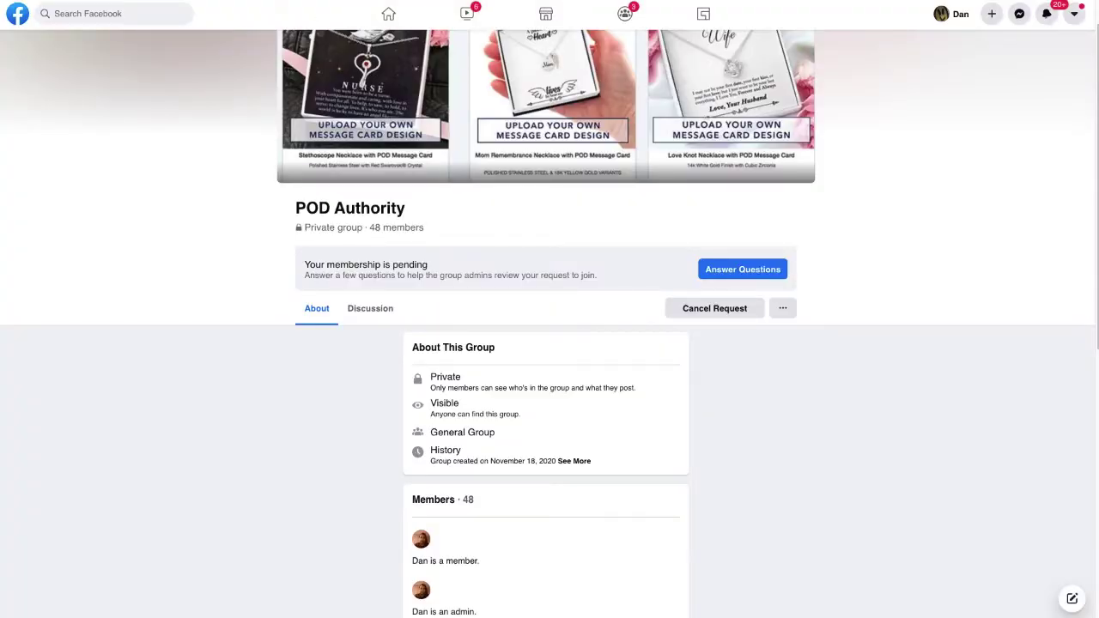
key(F11)
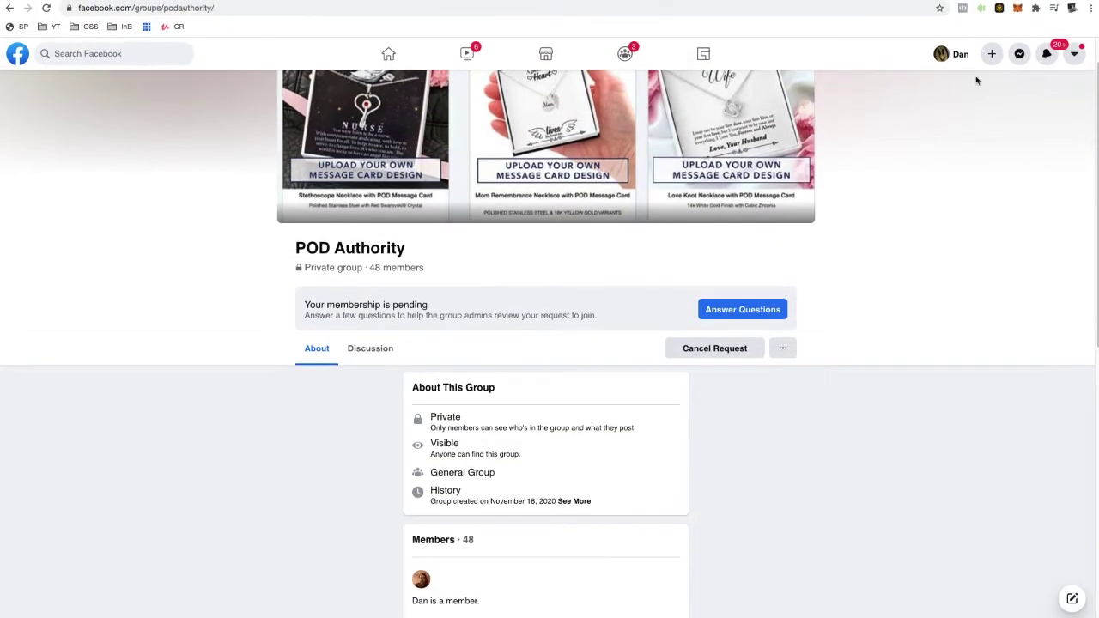
scroll(977, 80, up, 1)
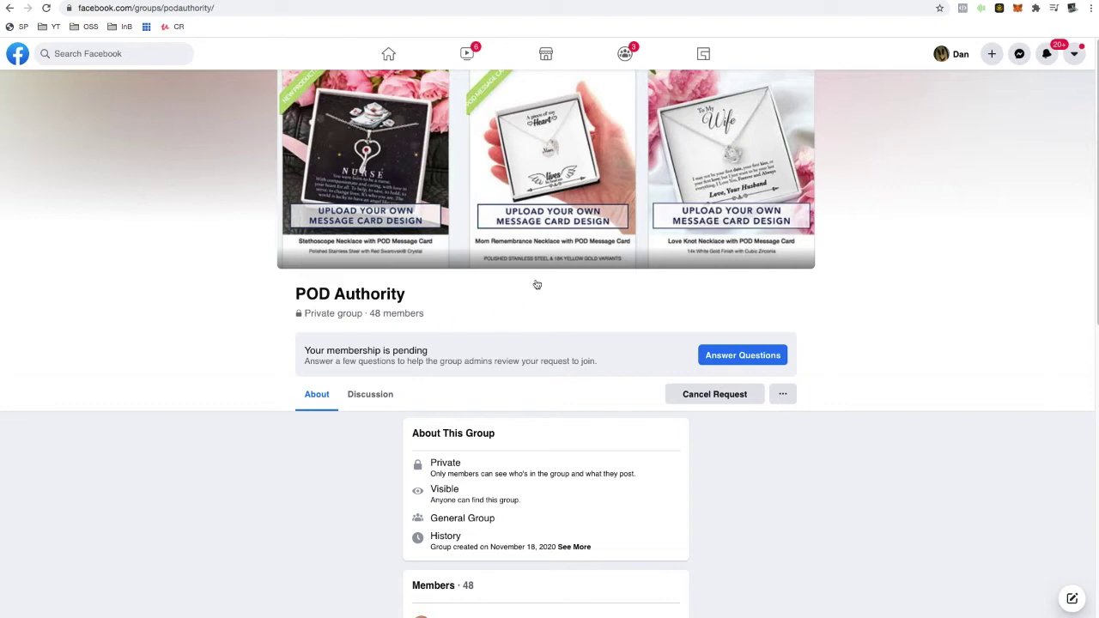
key(ctrl+super+f)
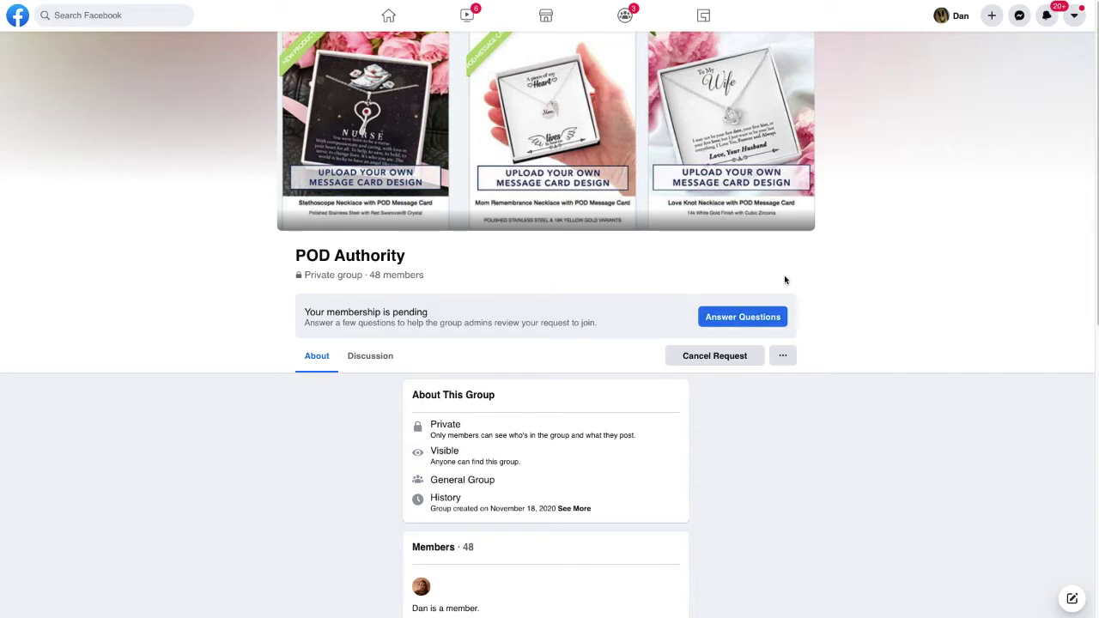
Open the POD Authority membership questions and answer "4 years" for how long you have been doing Facebook Ads
click(753, 317)
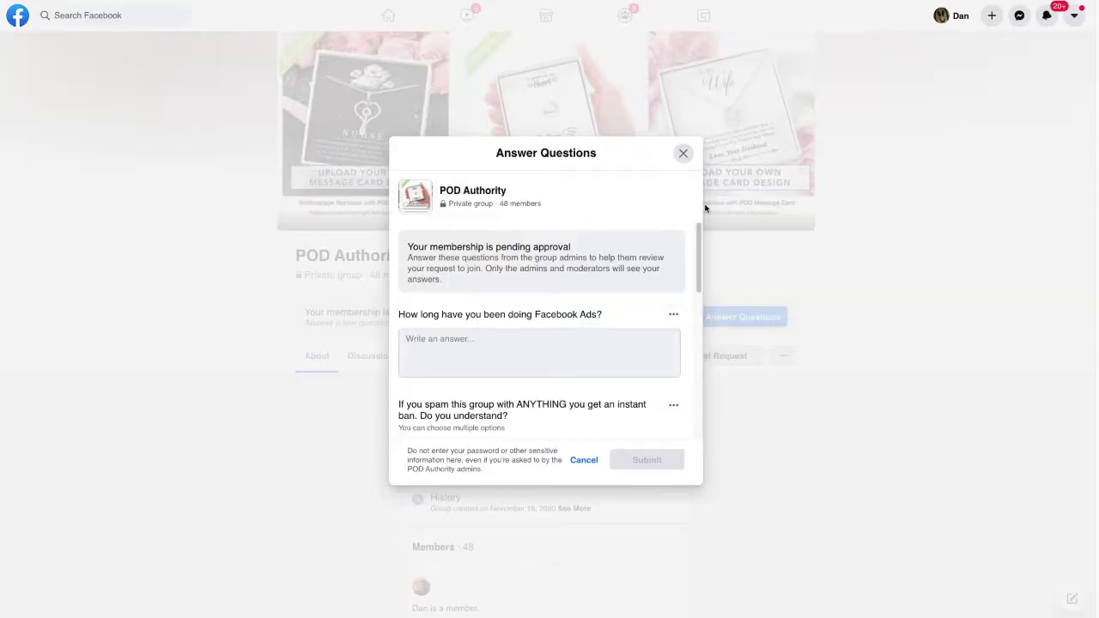
scroll(698, 254, down, 1)
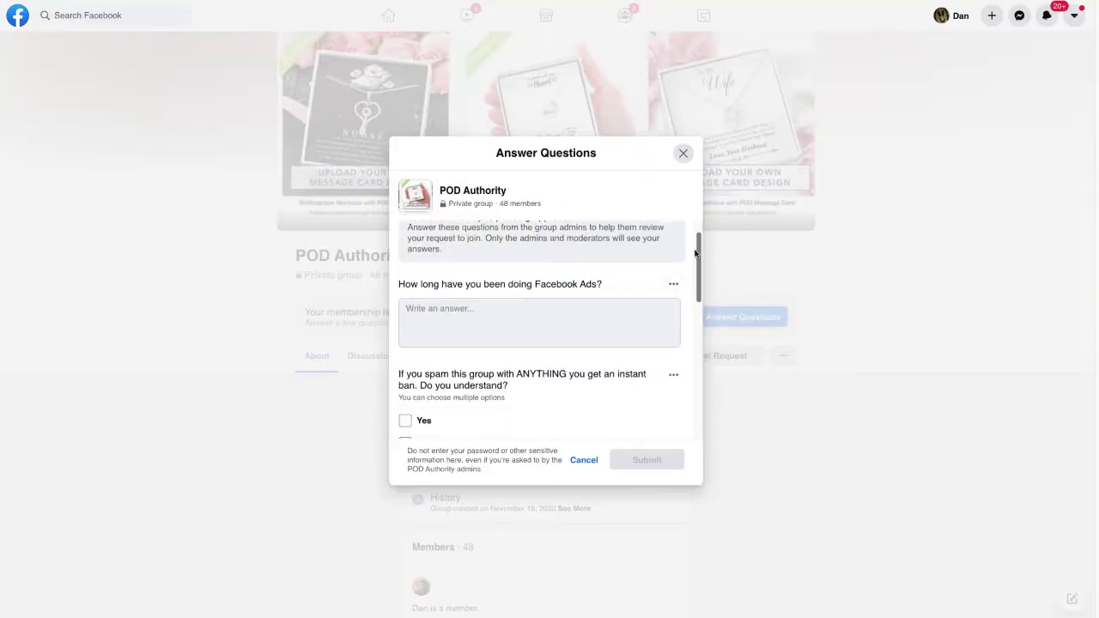
drag(698, 254, 706, 228)
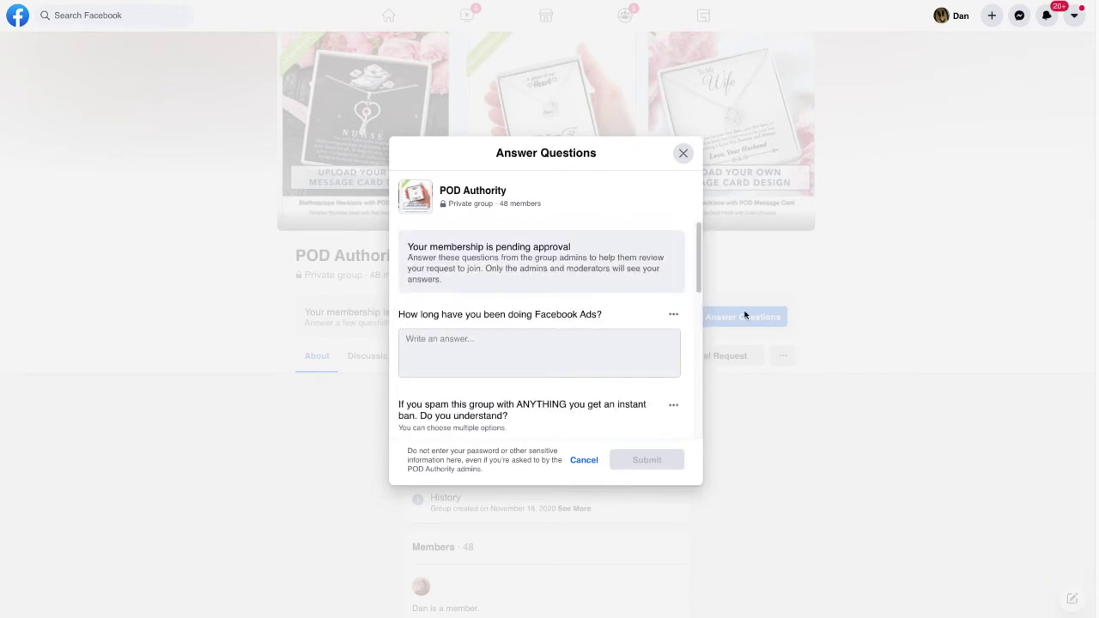
mouse_move(698, 255)
mouse_down()
mouse_move(698, 377)
mouse_move(699, 249)
mouse_up()
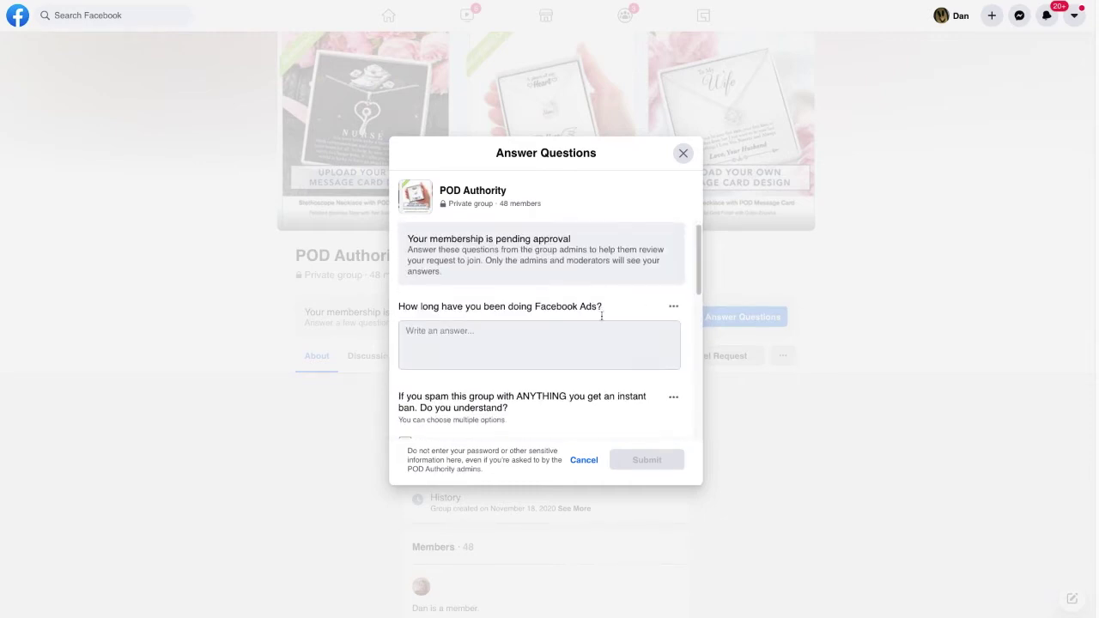
click(477, 342)
text(4 years)
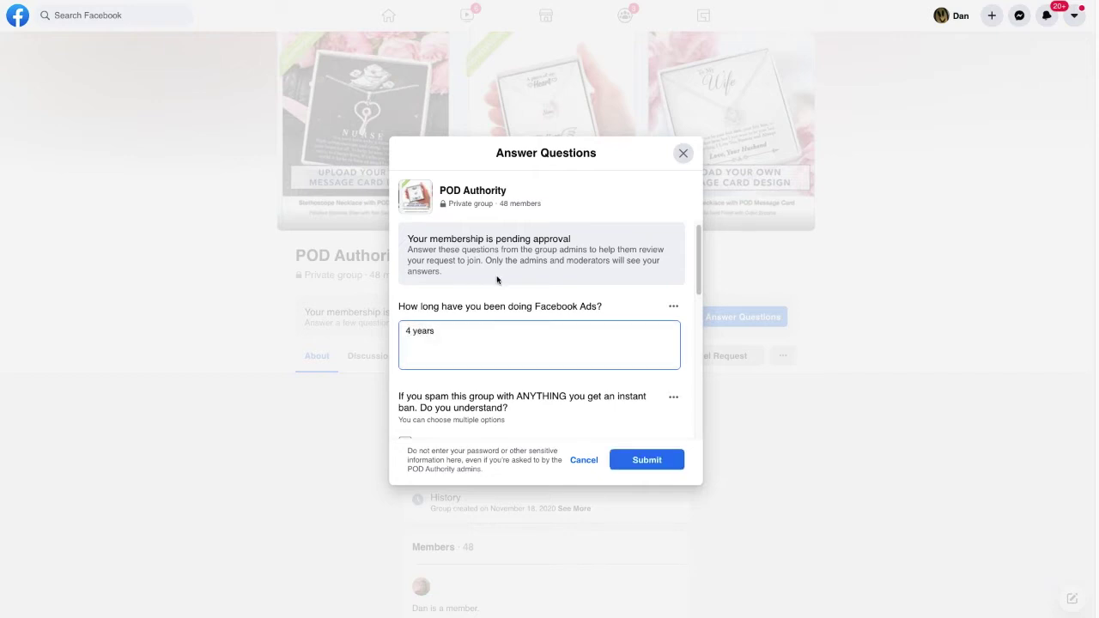
Answer Yes to understanding the spam ban and enter 4 for the "What's 2+2?" question
scroll(503, 311, down, 2)
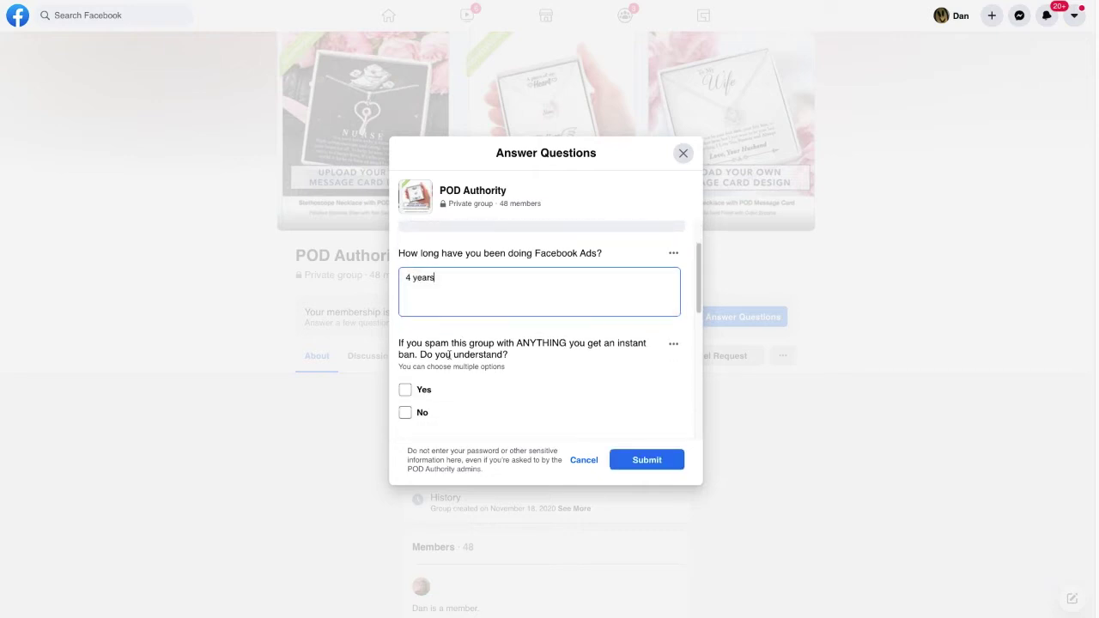
click(407, 389)
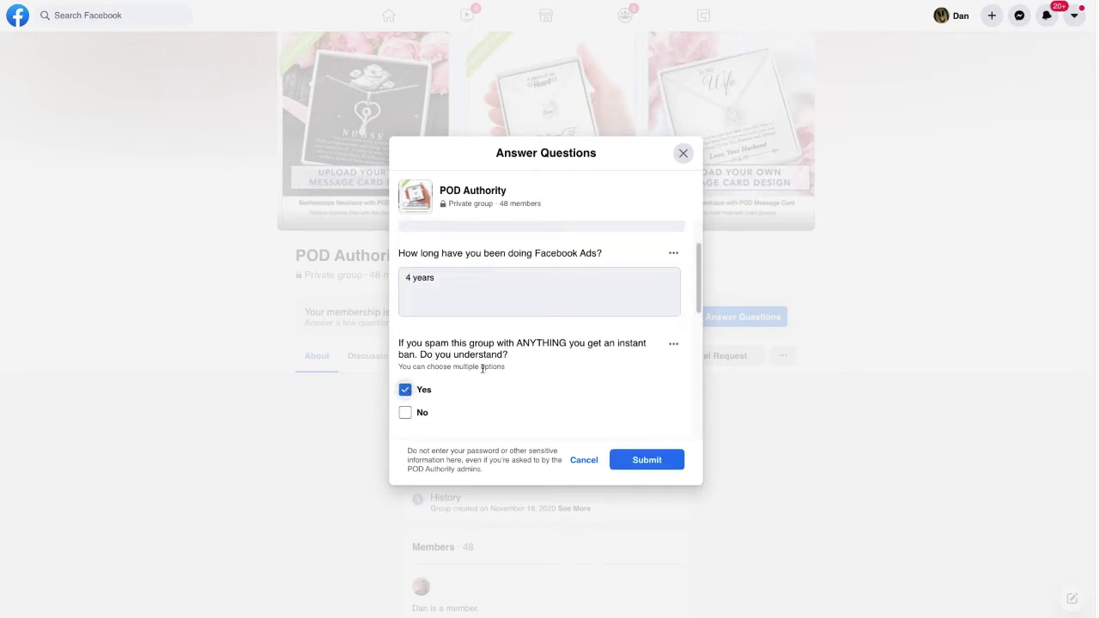
scroll(541, 351, down, 3)
click(467, 370)
text(4)
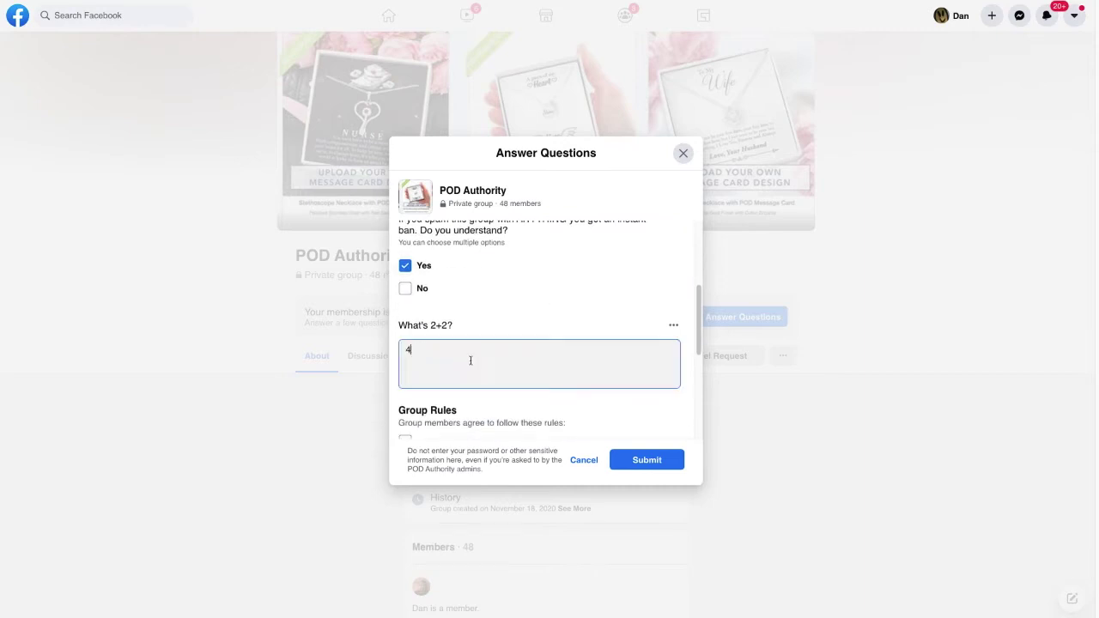
Agree to the group rules and submit the membership answers
scroll(547, 327, down, 1)
click(407, 408)
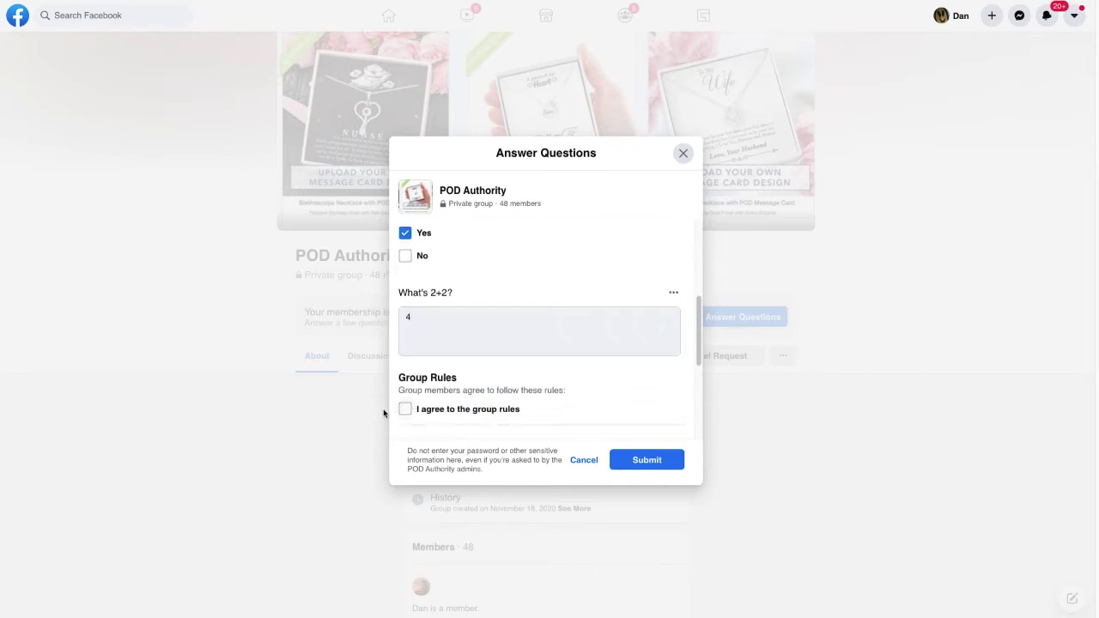
click(406, 410)
click(643, 470)
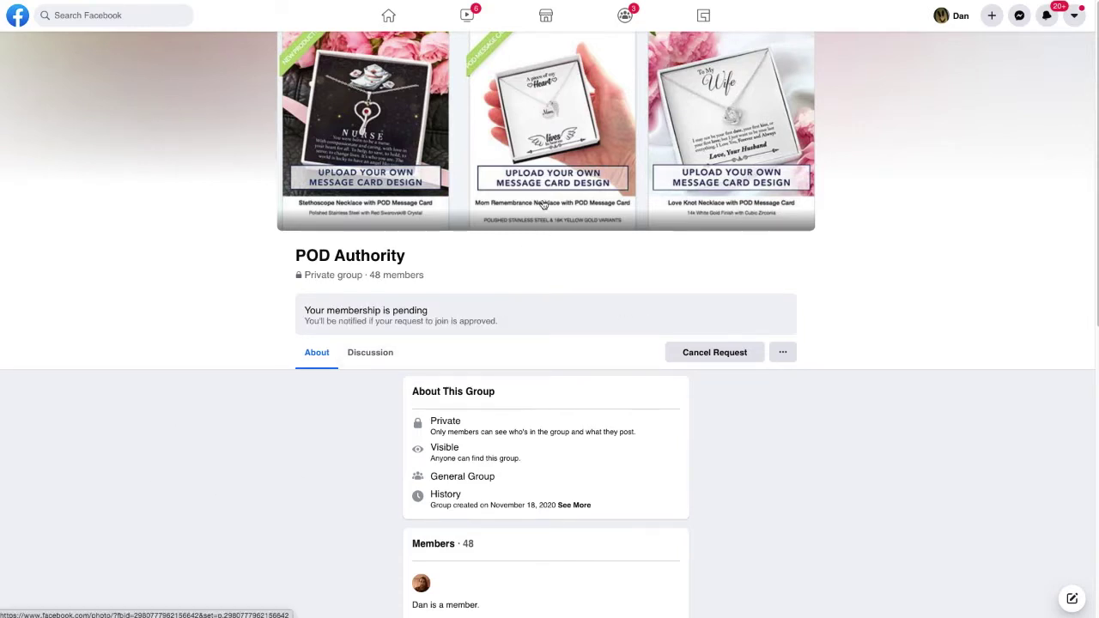
Open the POD Authority group from the approval notification and look through its announcement and member posts
scroll(545, 204, down, 1)
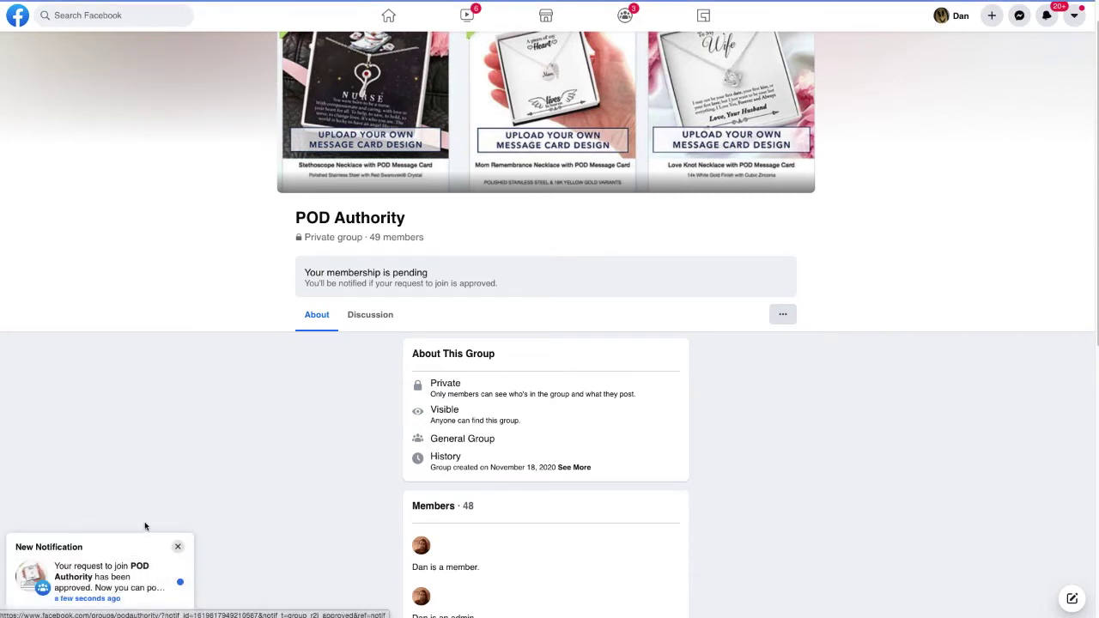
click(108, 571)
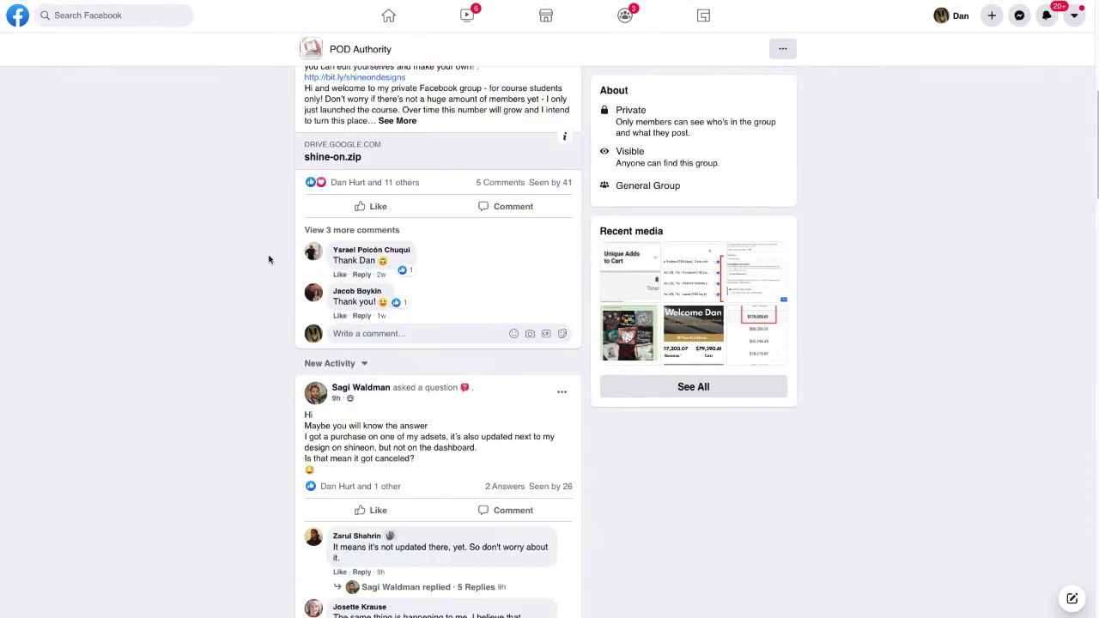
scroll(270, 258, down, 3)
scroll(273, 257, up, 3)
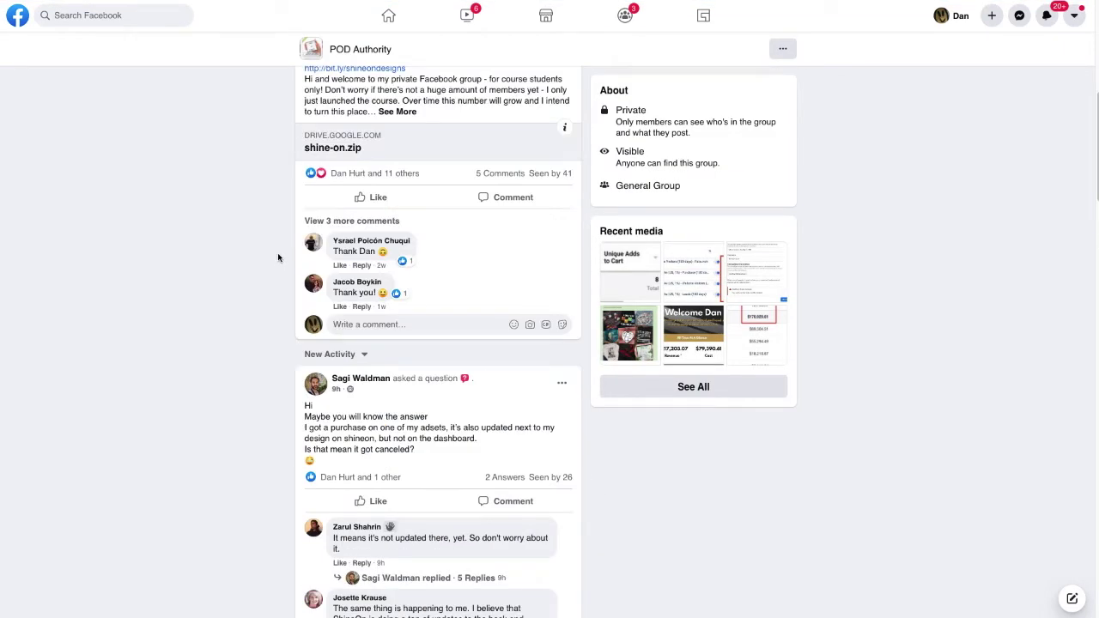
scroll(279, 254, up, 3)
scroll(286, 258, down, 5)
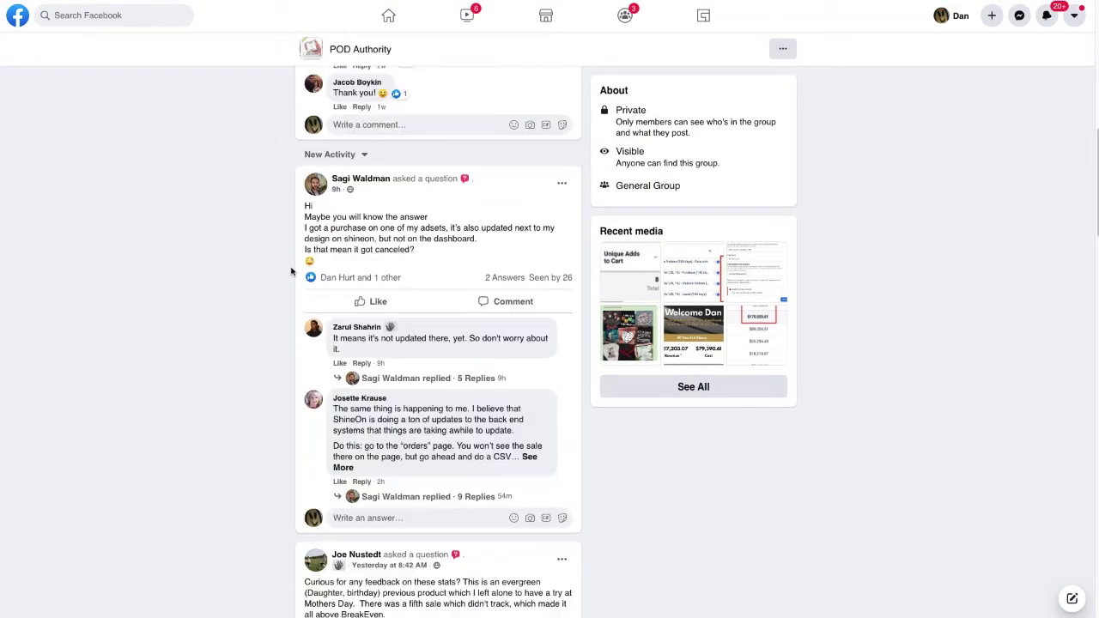
scroll(290, 272, down, 10)
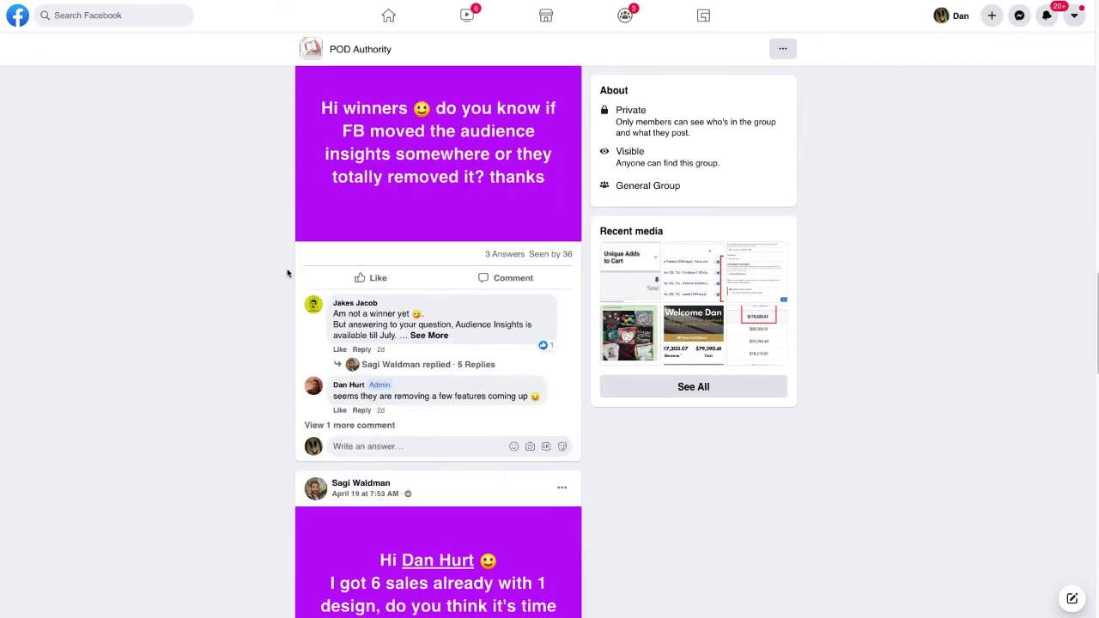
scroll(288, 273, down, 8)
scroll(274, 282, up, 7)
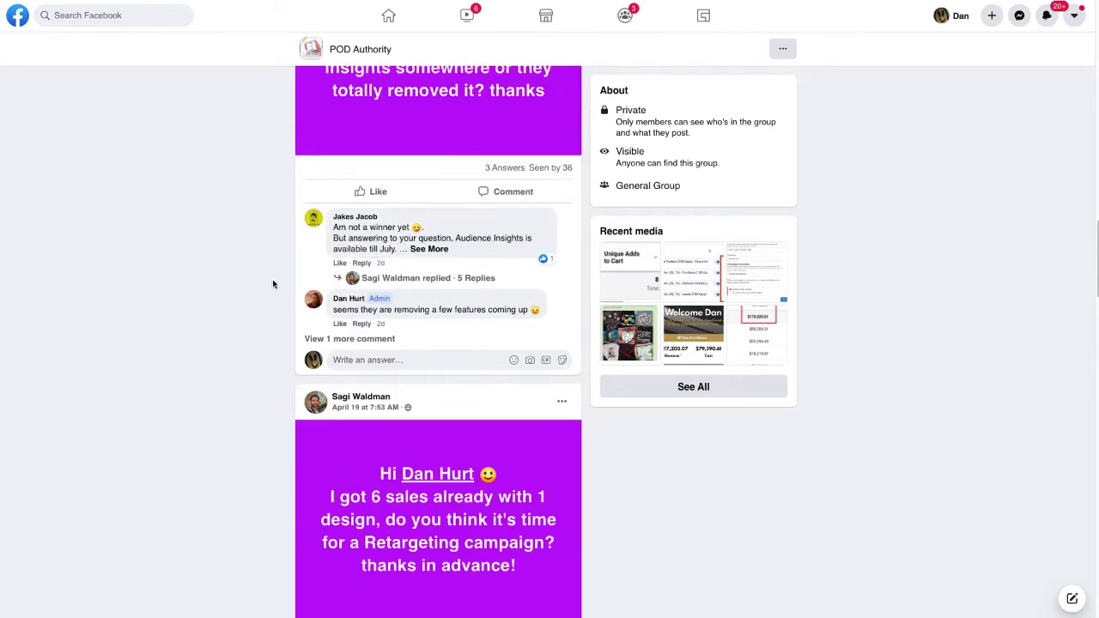
scroll(275, 285, up, 6)
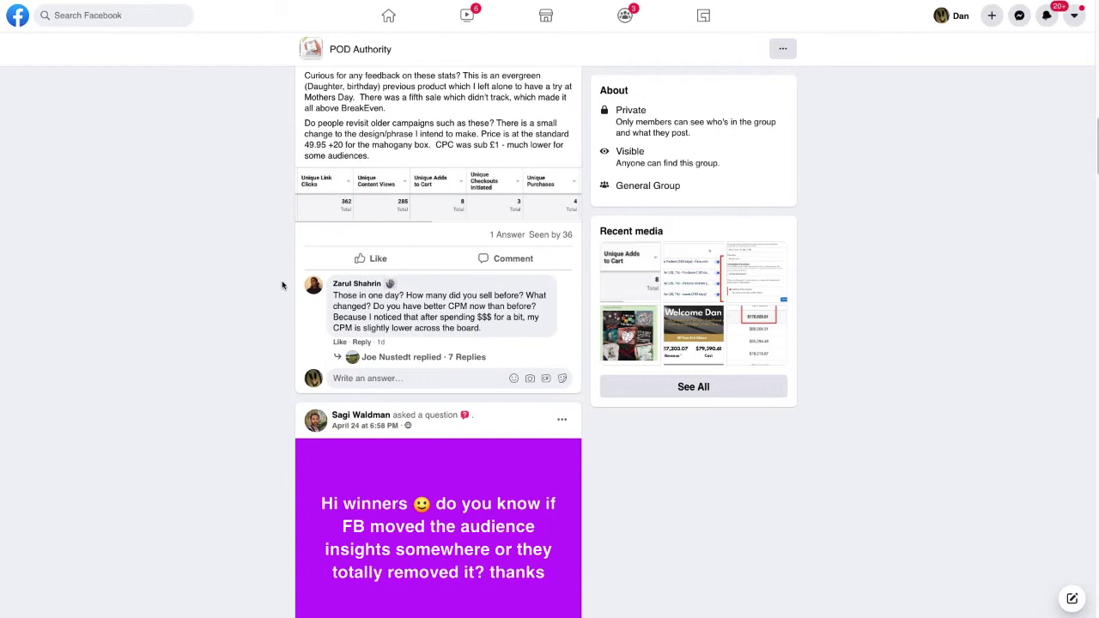
scroll(279, 288, up, 8)
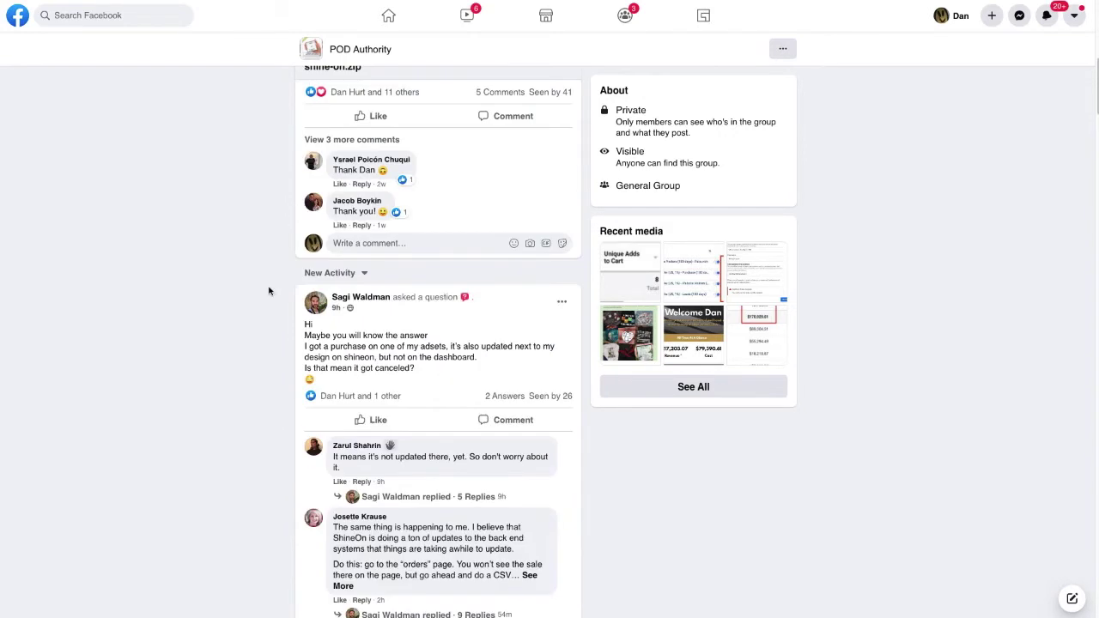
scroll(270, 292, up, 5)
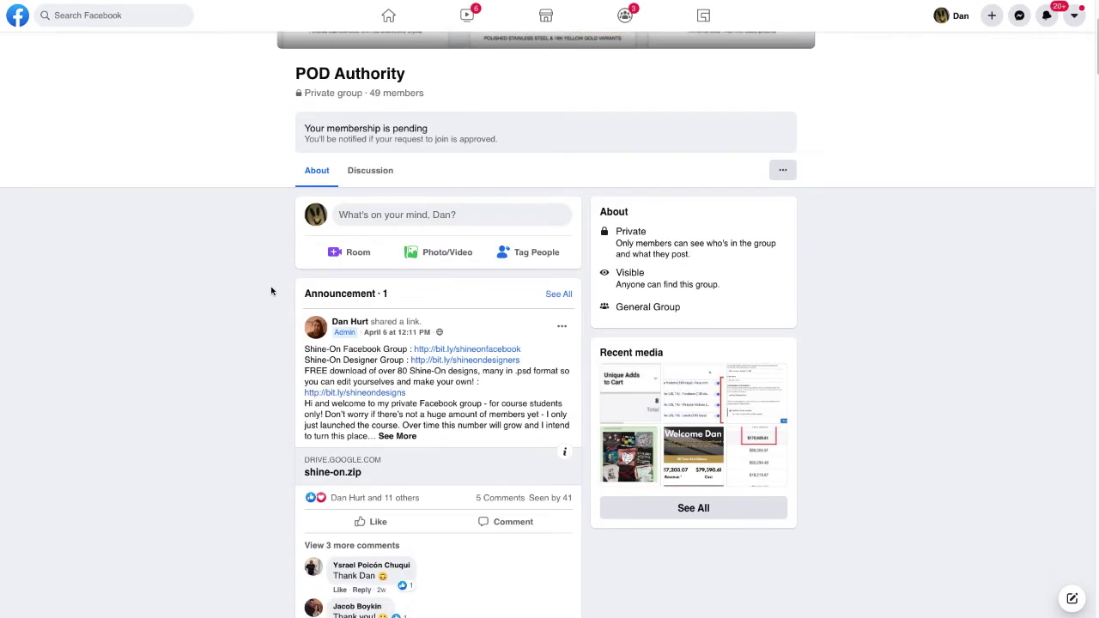
scroll(272, 291, down, 1)
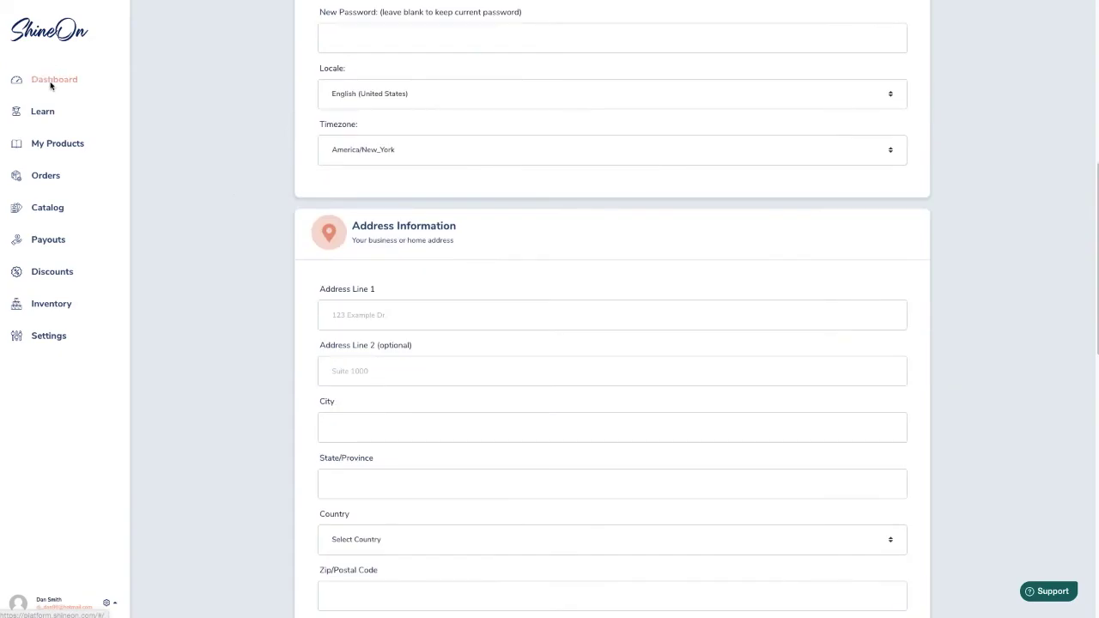
In ShineOn, open the "Those We Love Luxury Heart Necklace" product for editing from the list of all products
click(53, 144)
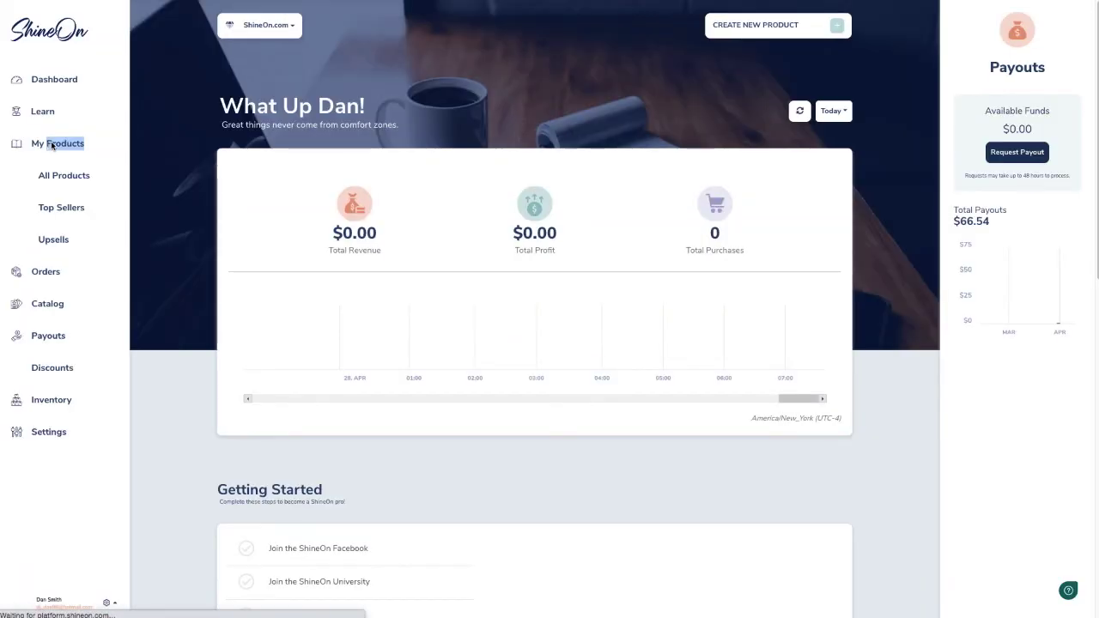
click(74, 176)
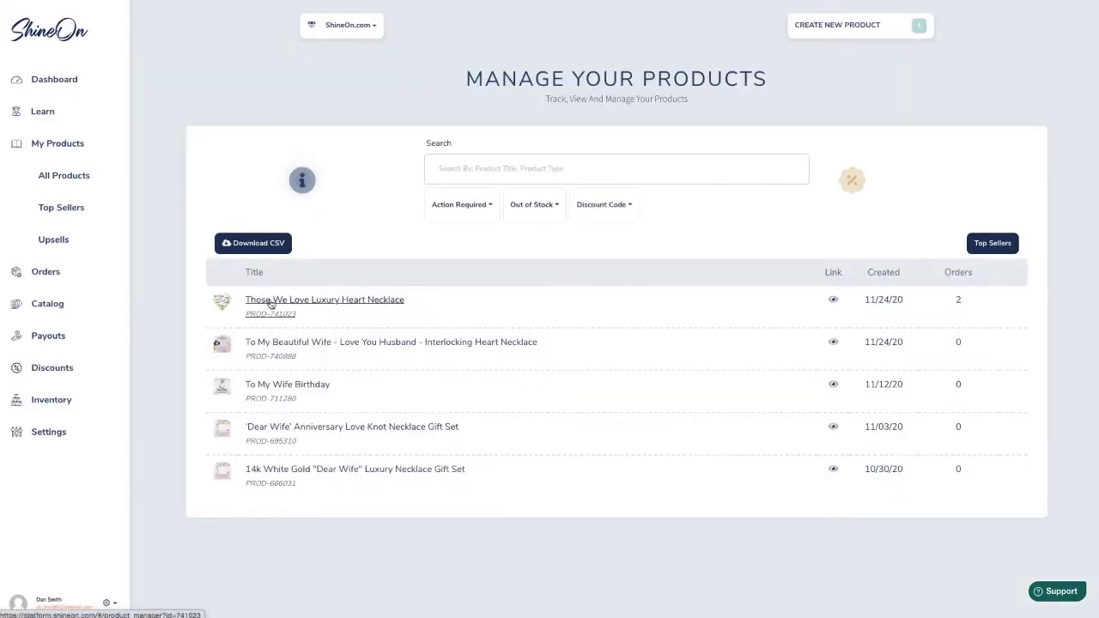
click(270, 300)
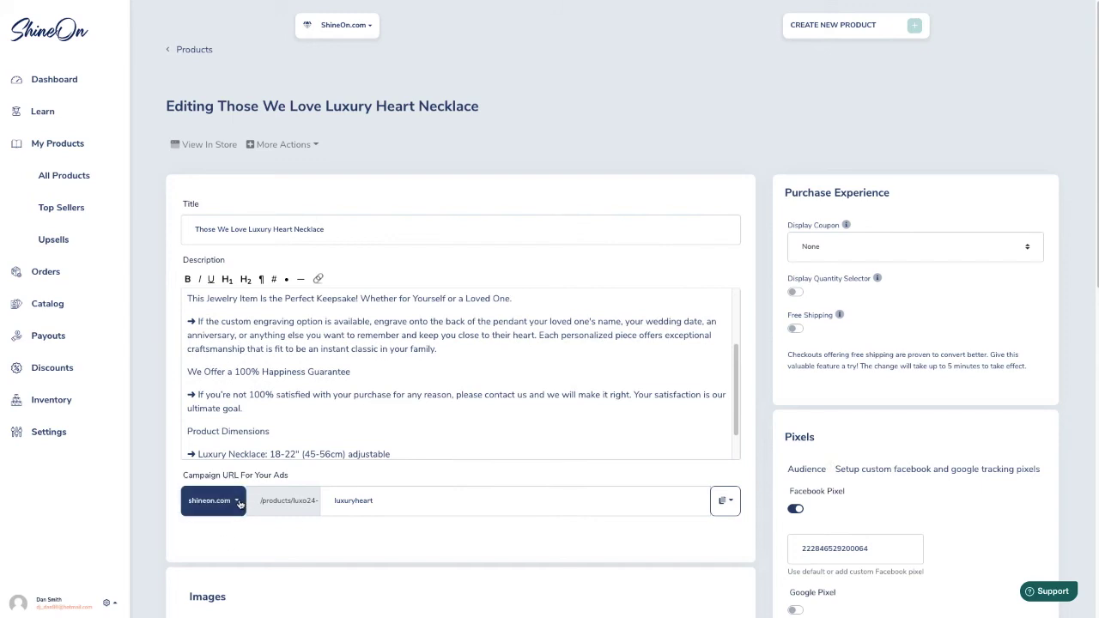
Set the product's campaign URL domain to heartfeltjewelz.com and copy the URL for the base variant
click(240, 503)
click(222, 503)
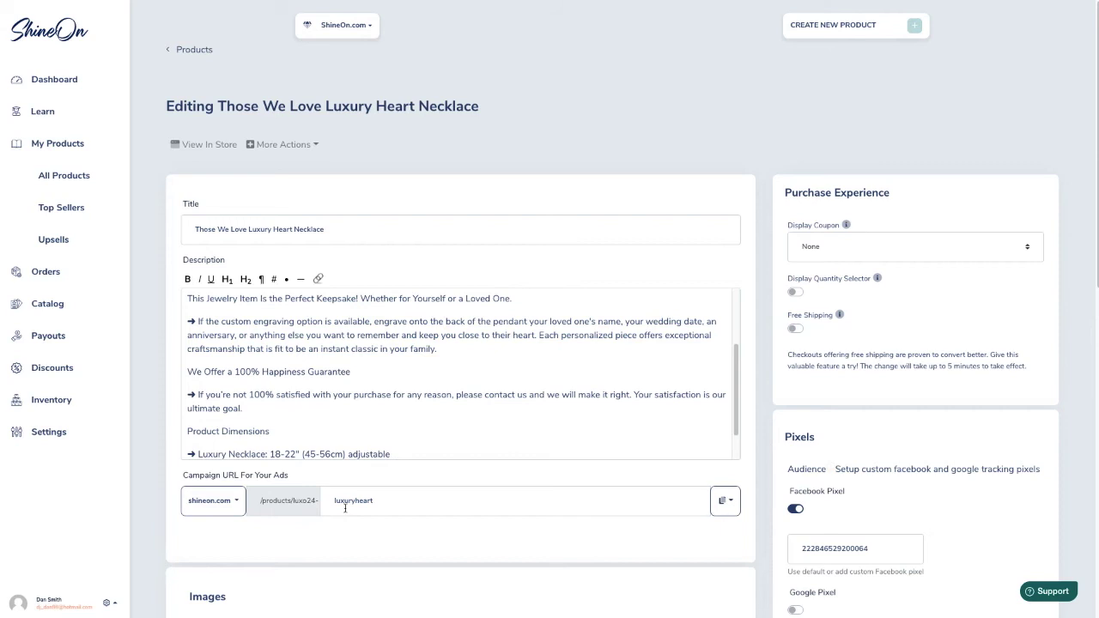
click(237, 505)
click(236, 533)
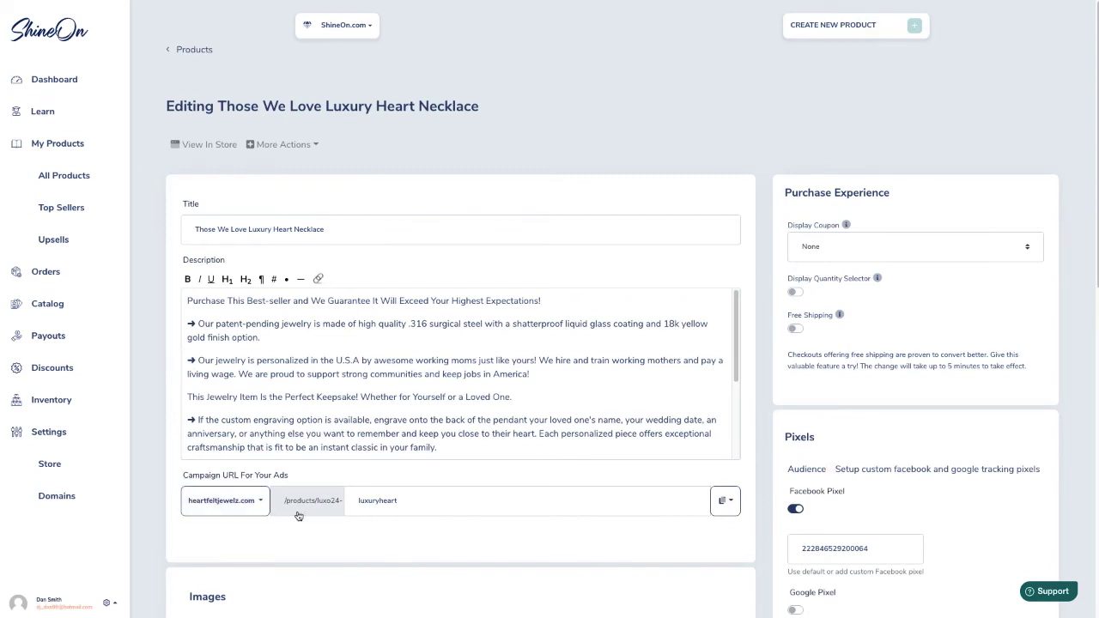
click(263, 501)
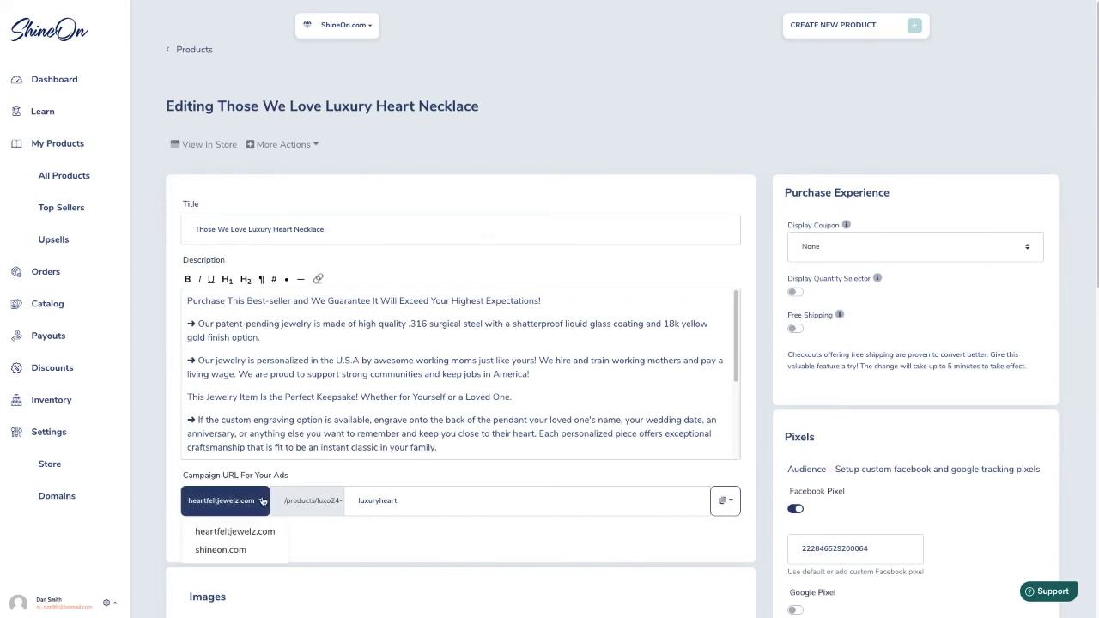
click(166, 469)
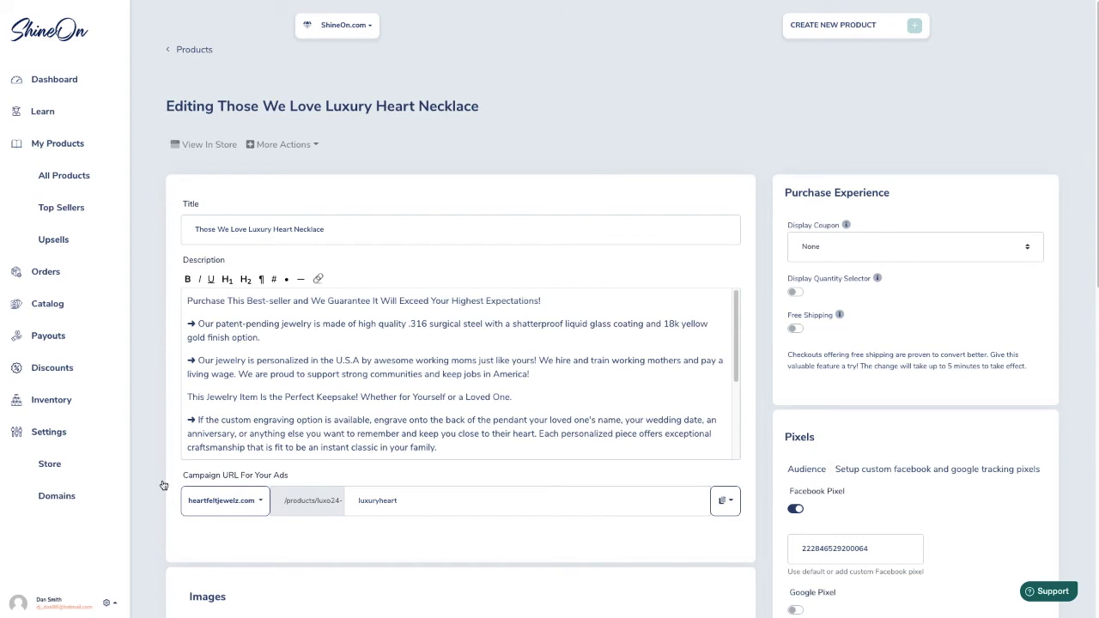
click(727, 503)
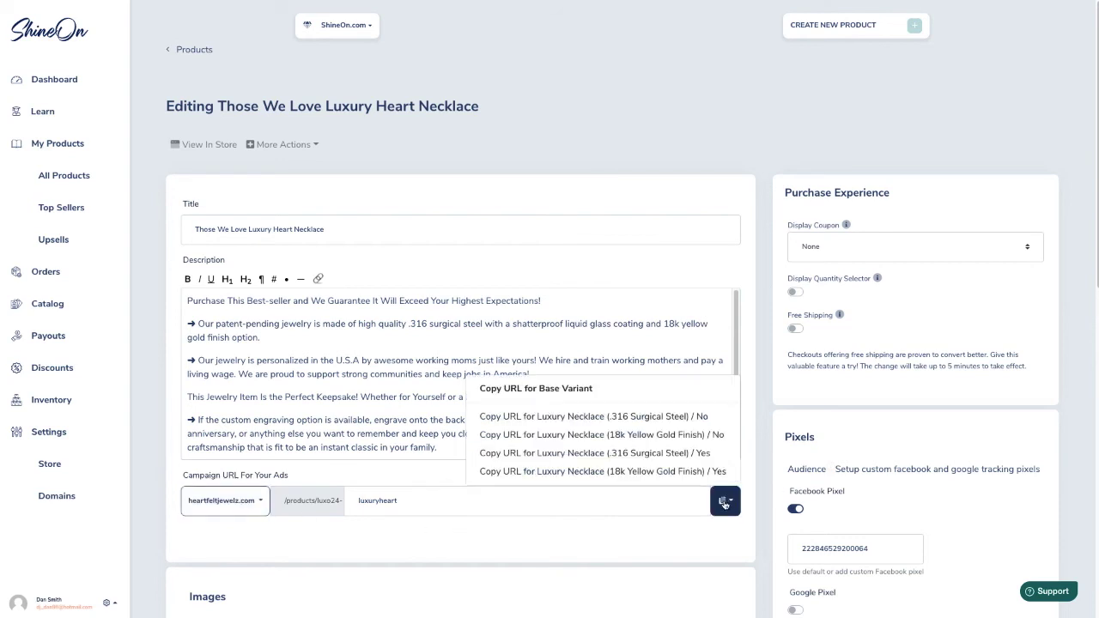
click(562, 388)
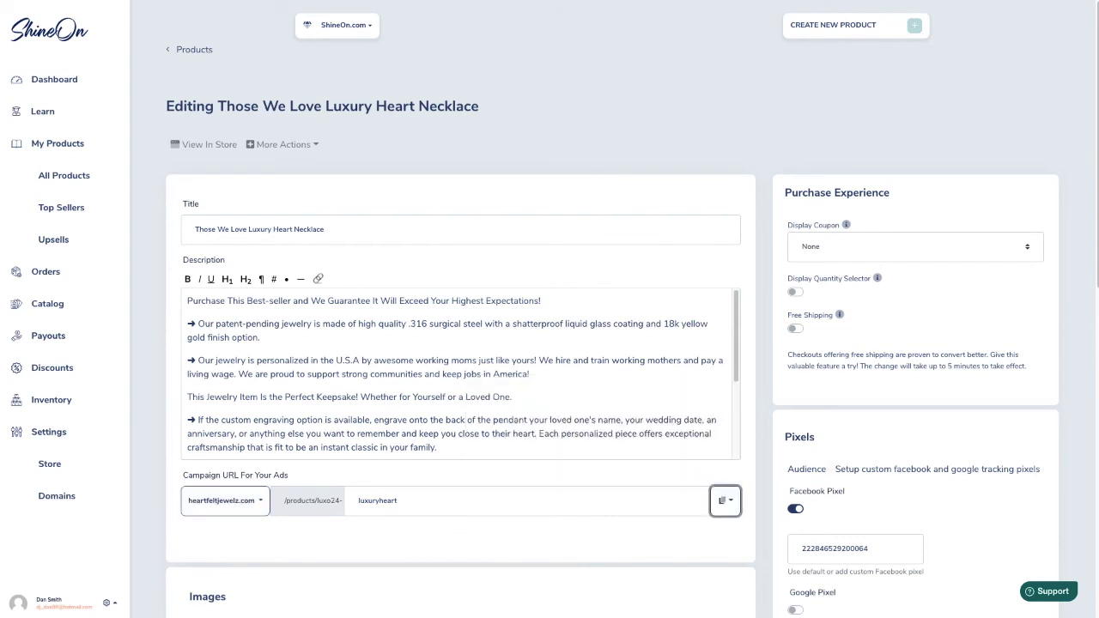
In Facebook Ads Manager, view the Resource Center's iOS 14 tasks, and switch to Events Manager, dismissing the Aggregated Event Measurement introduction
mouse_move(923, 2)
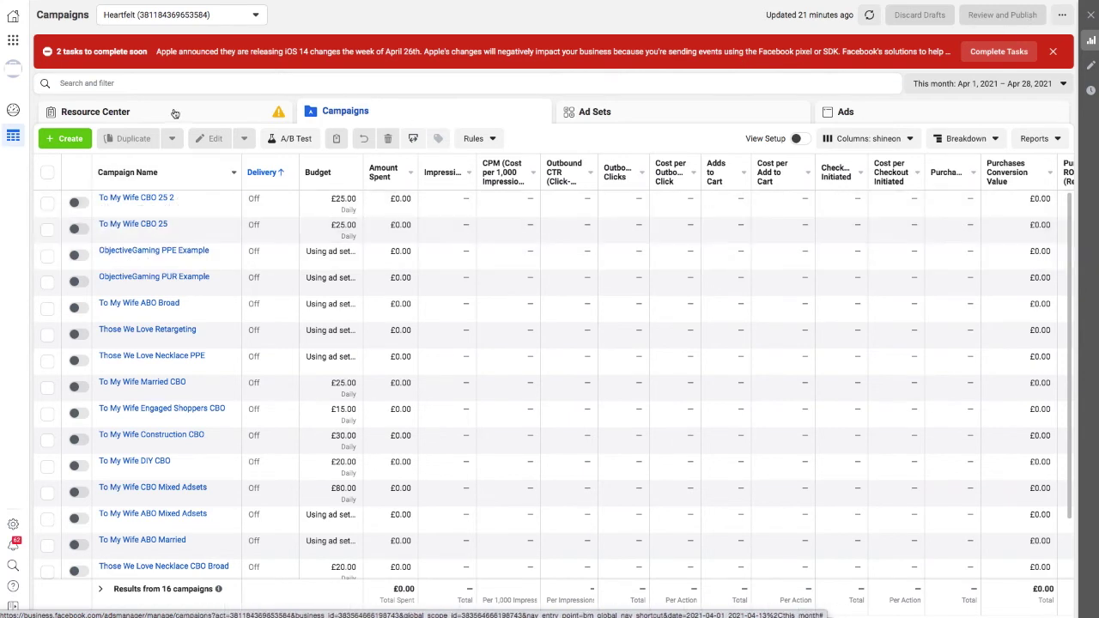
click(121, 114)
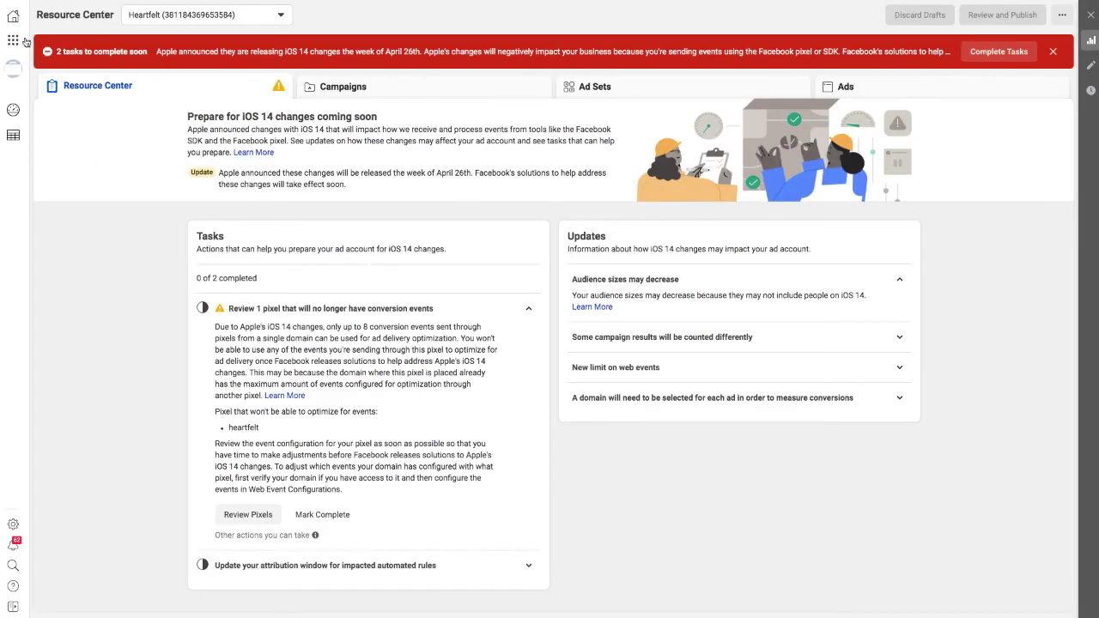
click(13, 41)
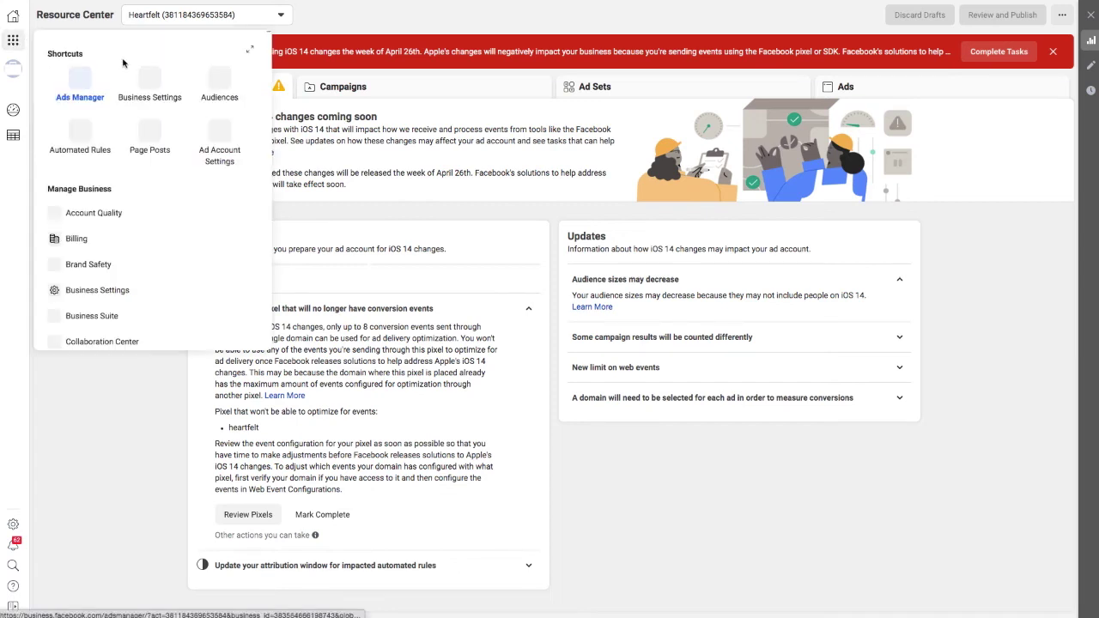
scroll(114, 339, down, 1)
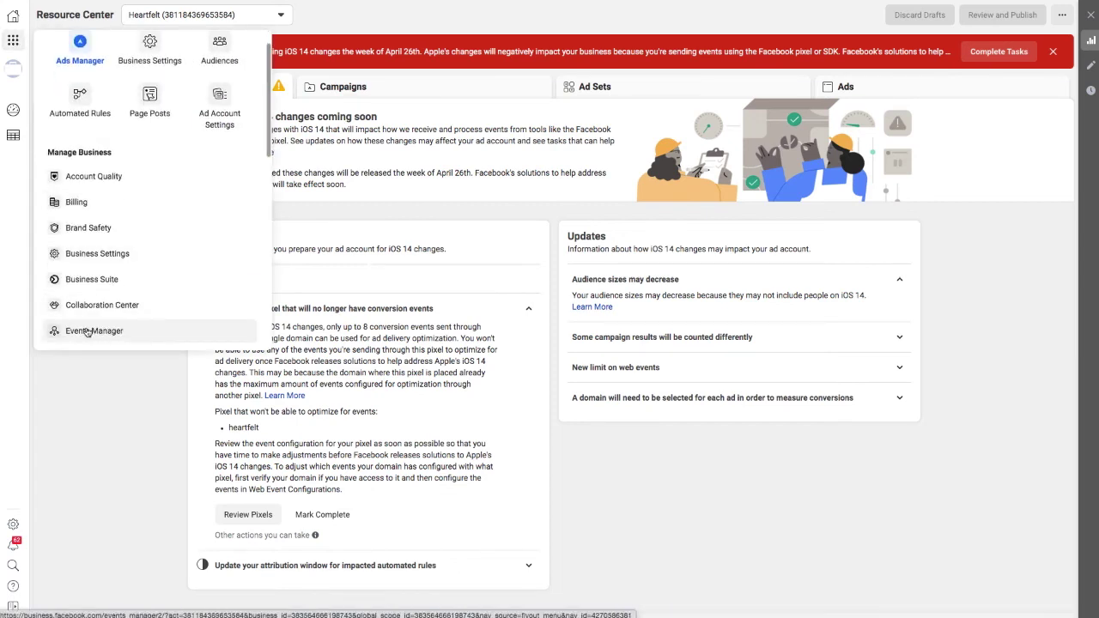
click(146, 331)
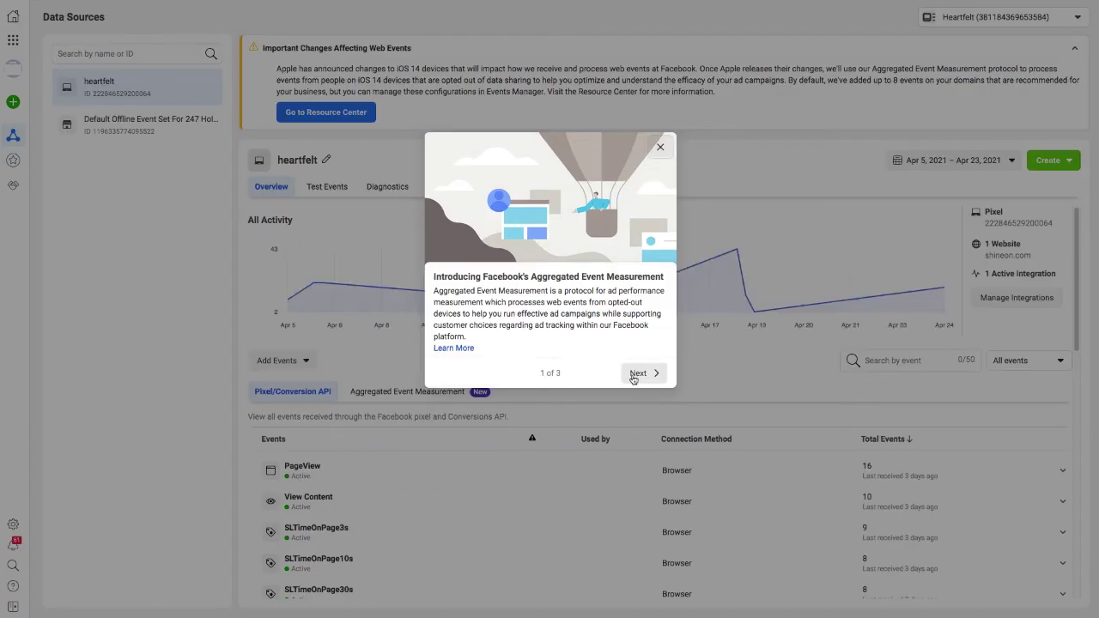
click(660, 148)
Go to the web event configurations from the heartfelt pixel's Aggregated Event Measurement and open the heartfeltjewelz.com events for editing
scroll(307, 386, down, 1)
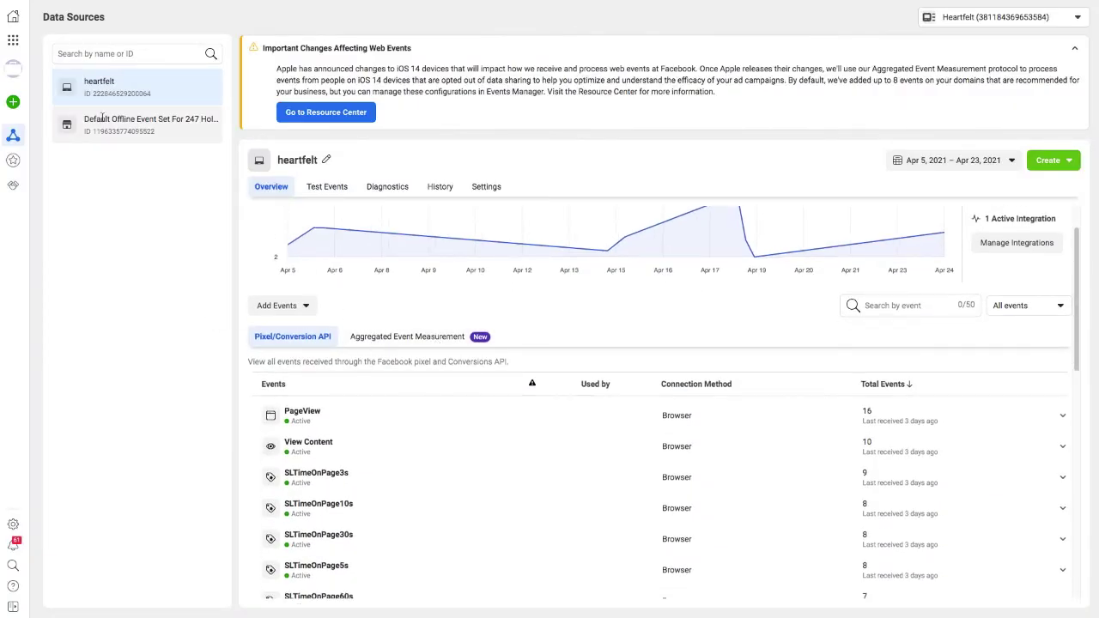
click(384, 337)
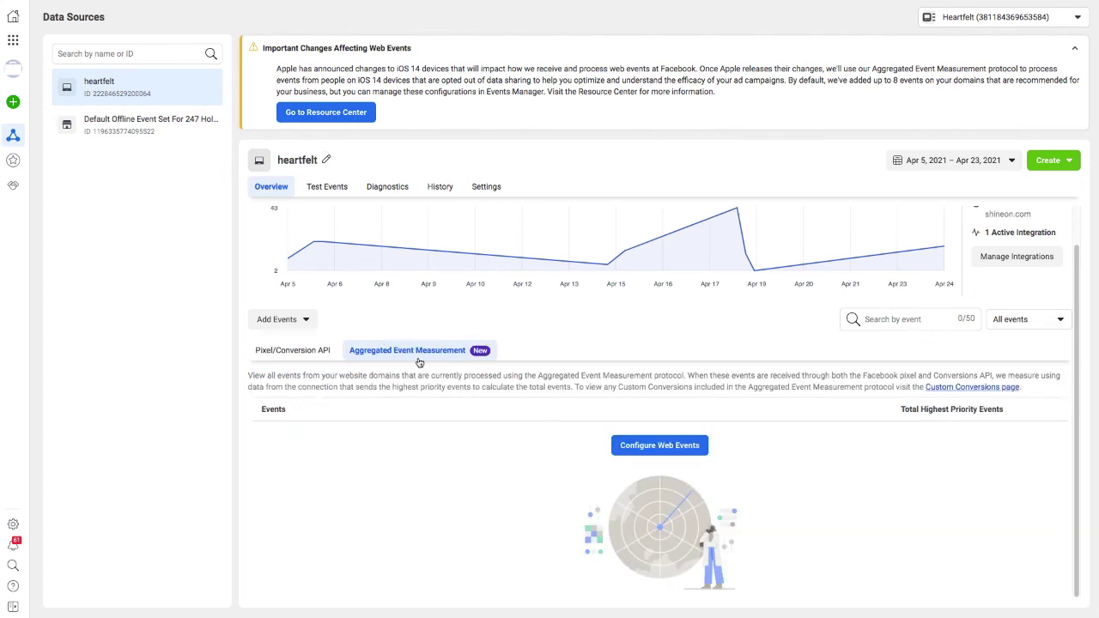
click(623, 445)
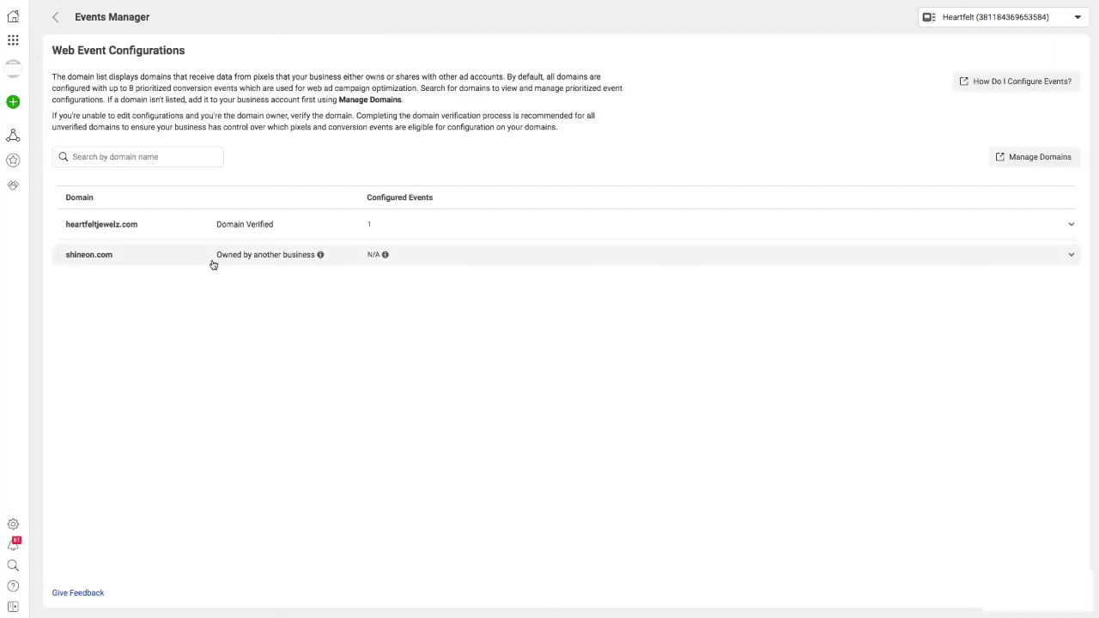
click(1069, 227)
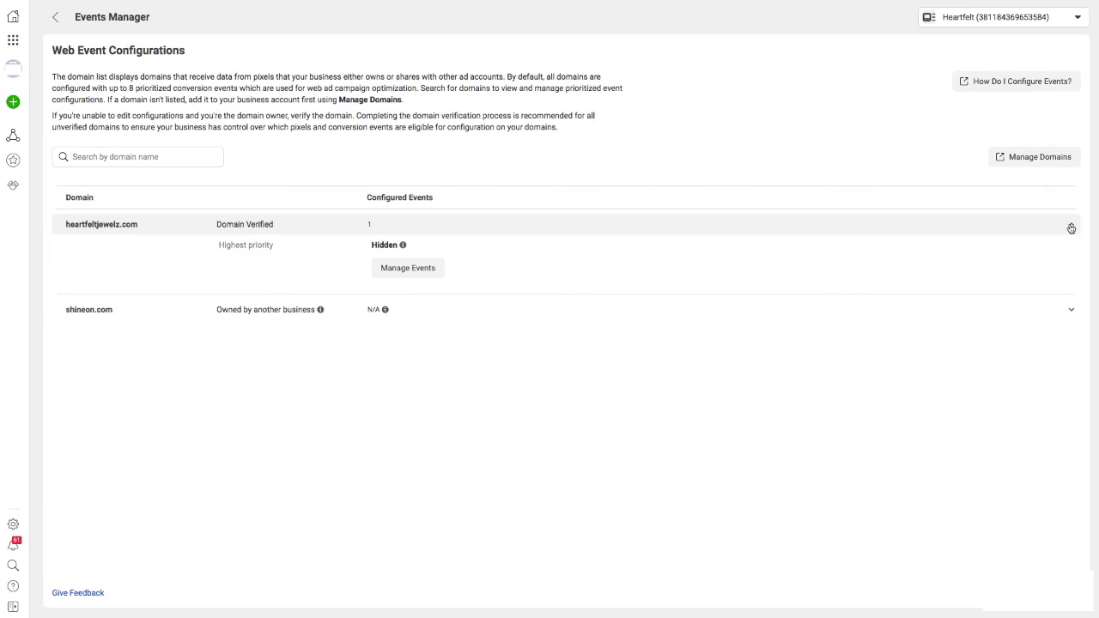
click(403, 273)
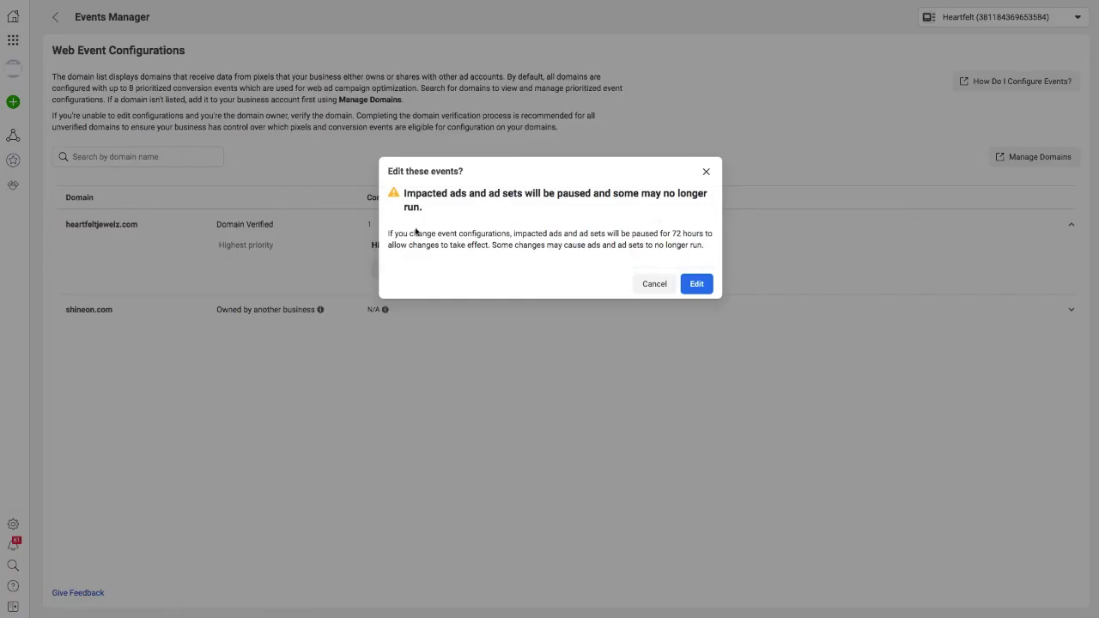
click(695, 284)
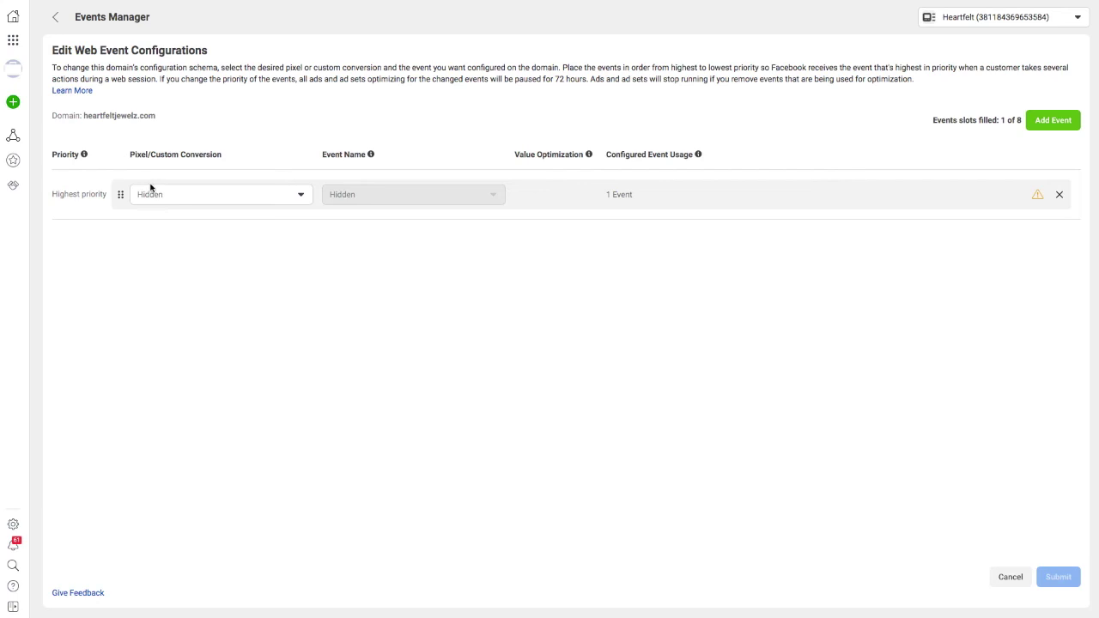
Set the highest-priority event to the heartfelt pixel with the Purchase event
click(287, 200)
click(165, 265)
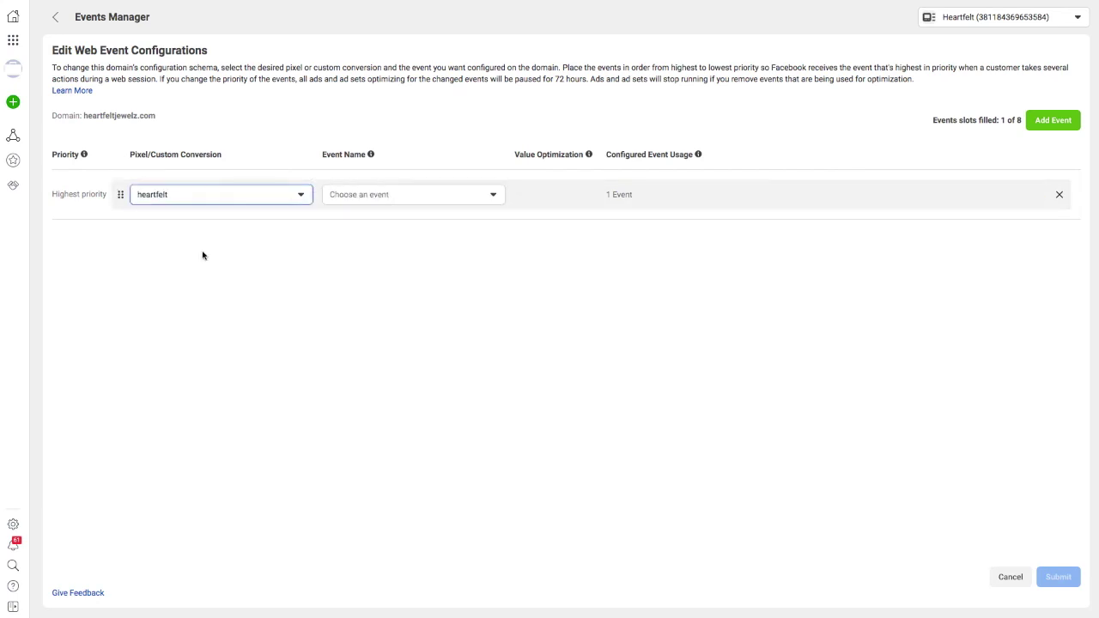
click(487, 198)
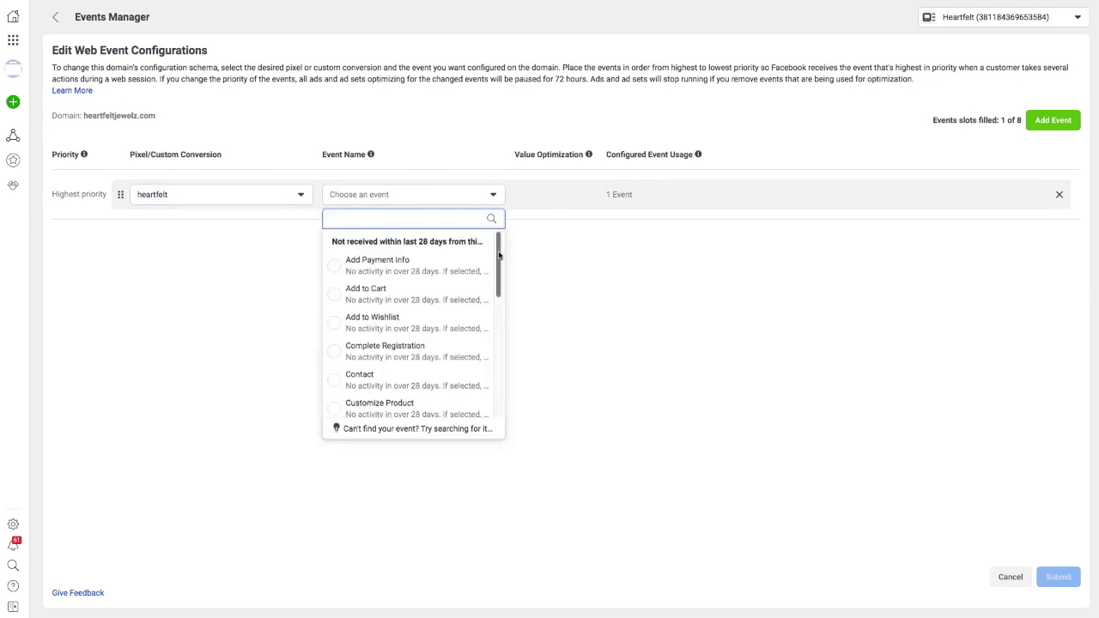
scroll(498, 258, down, 2)
scroll(496, 279, down, 5)
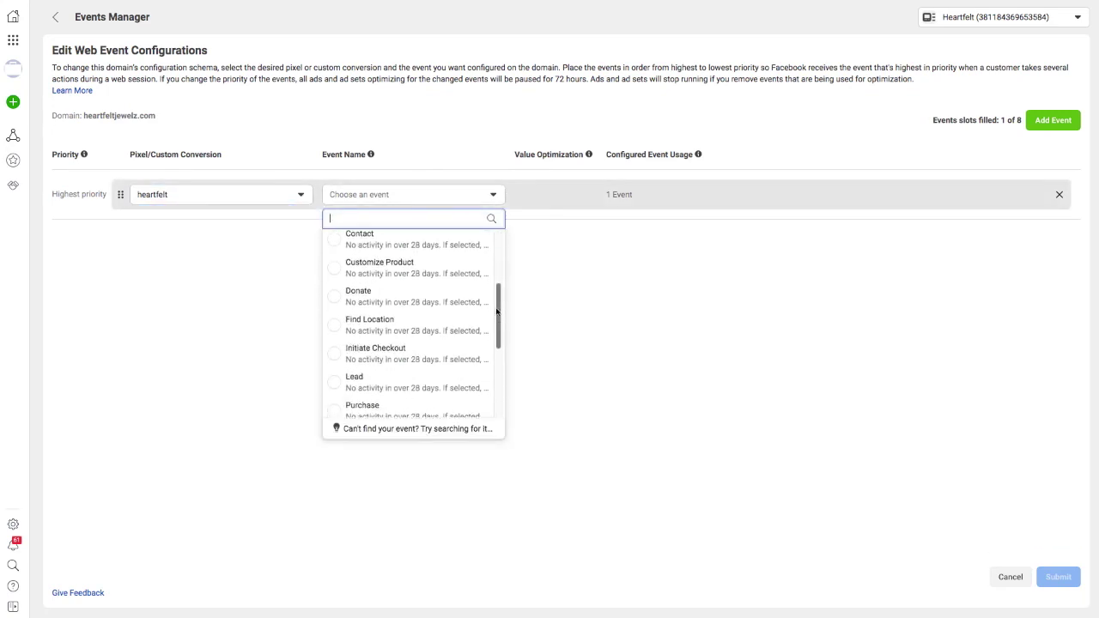
click(363, 328)
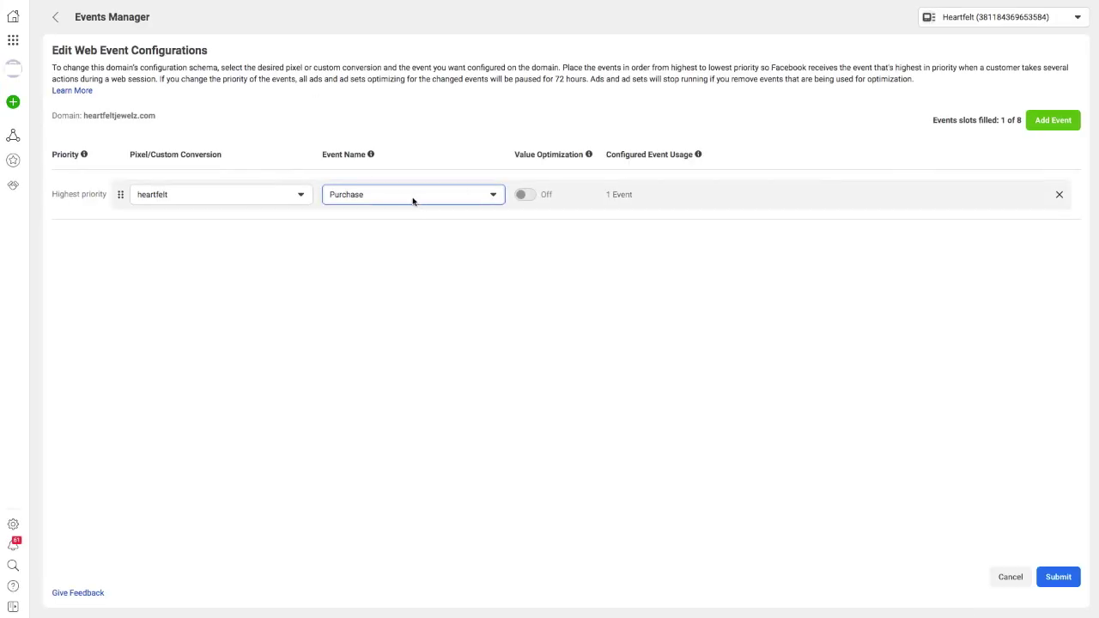
Add a second event using the heartfelt pixel and the Add Payment Info event
click(1051, 122)
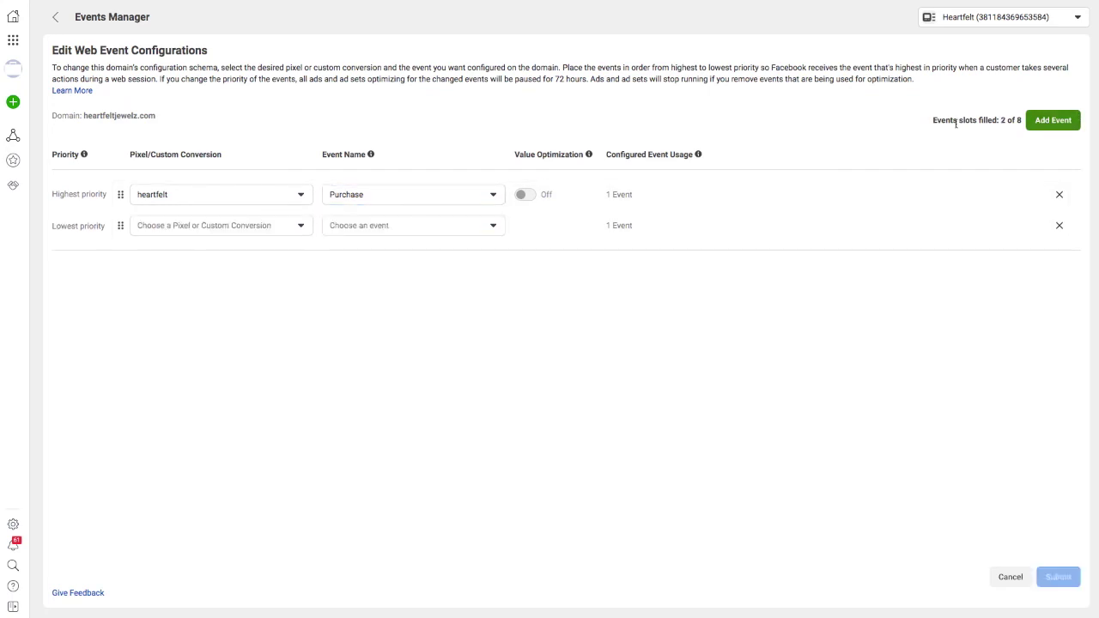
click(301, 225)
click(152, 297)
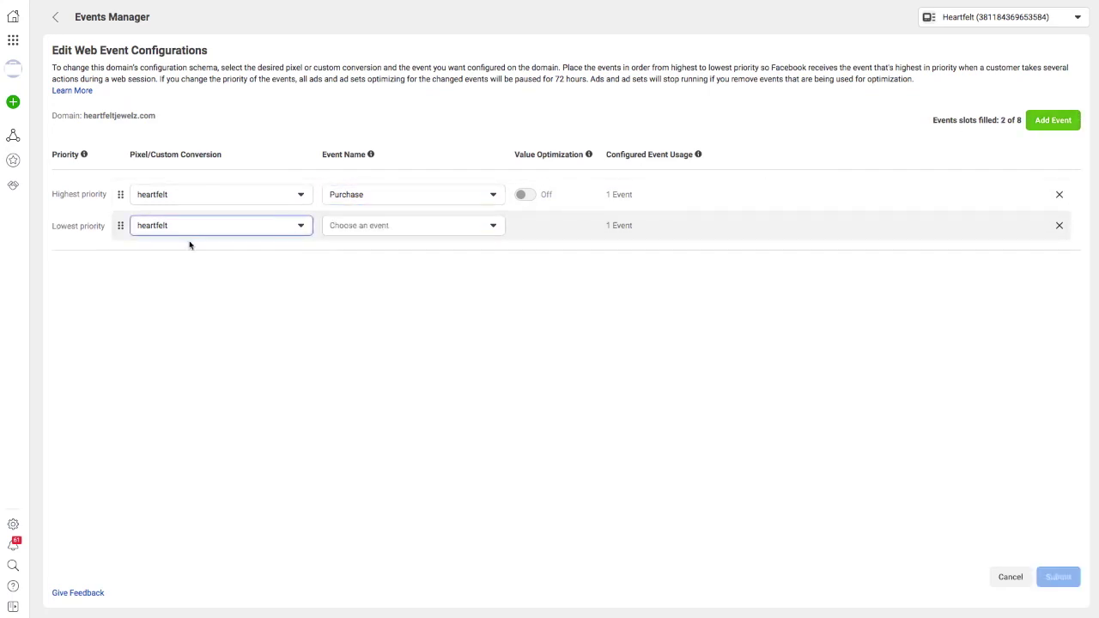
click(493, 226)
text(add)
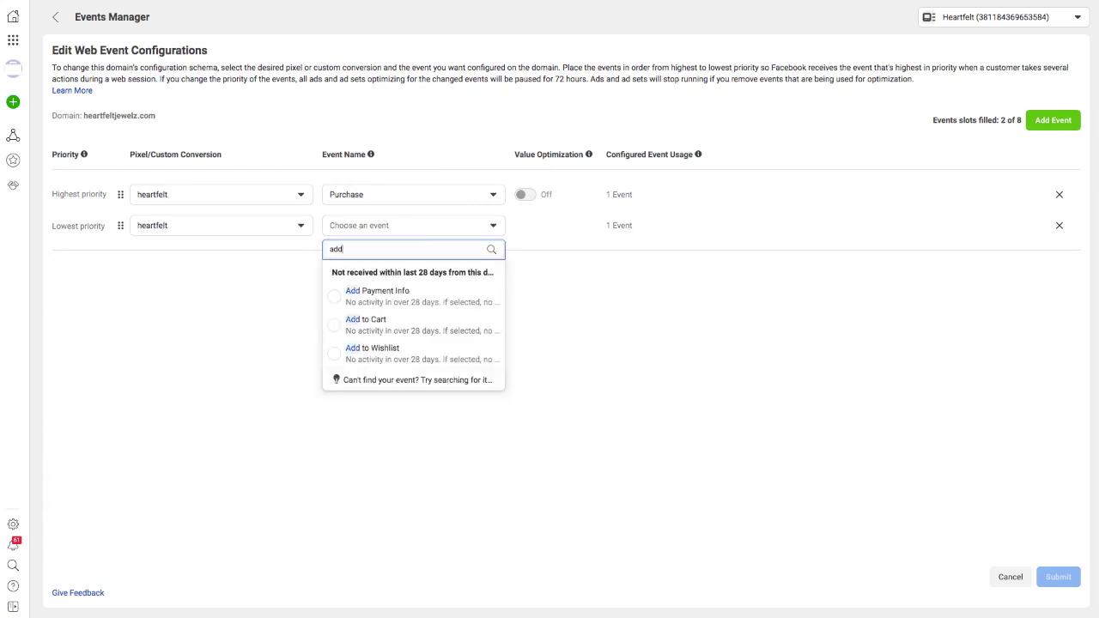
click(334, 300)
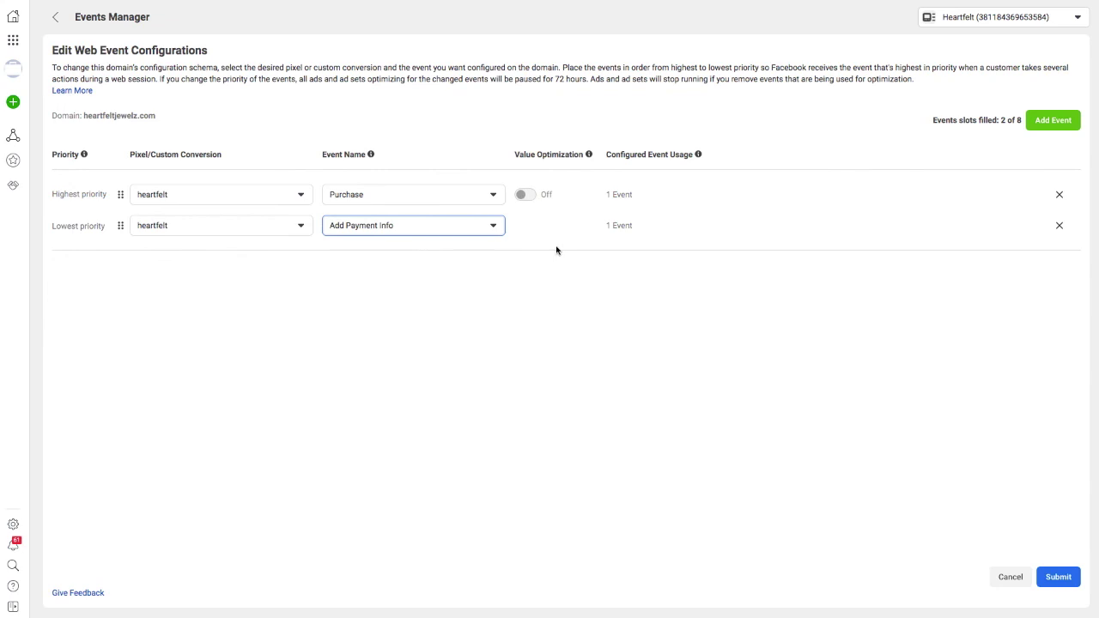
click(493, 225)
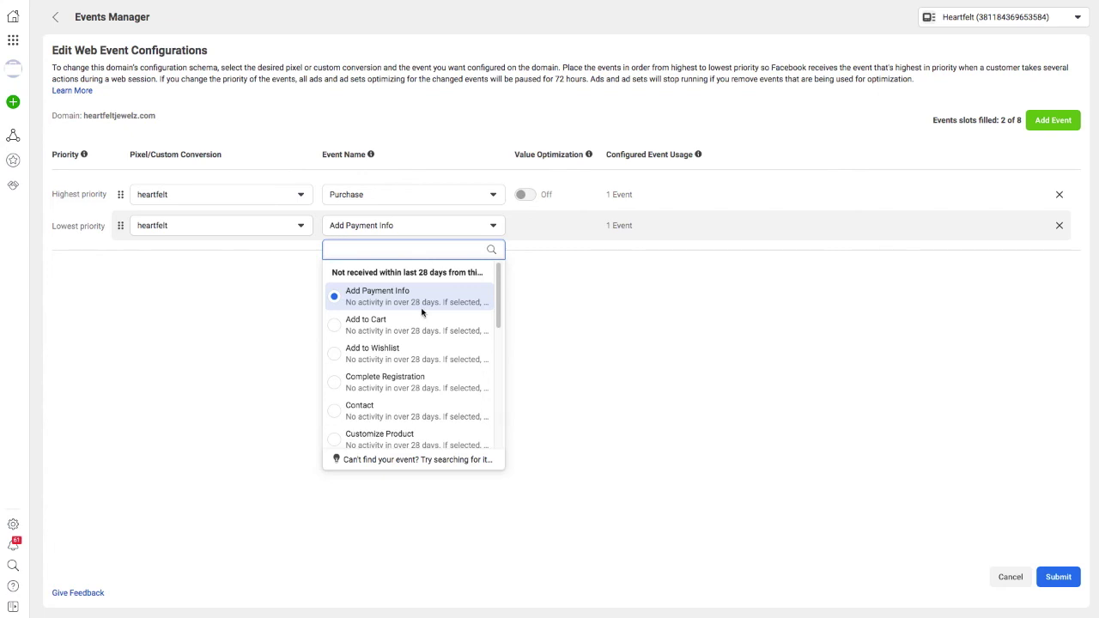
click(589, 304)
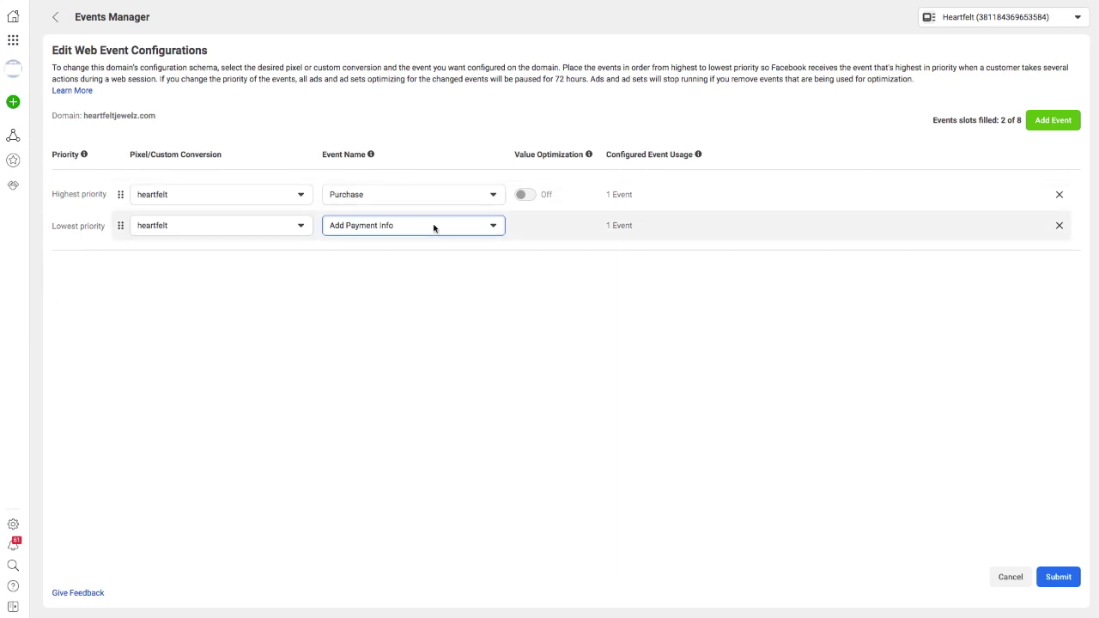
Add a third event using the heartfelt pixel and the Initiate Checkout event
click(1052, 120)
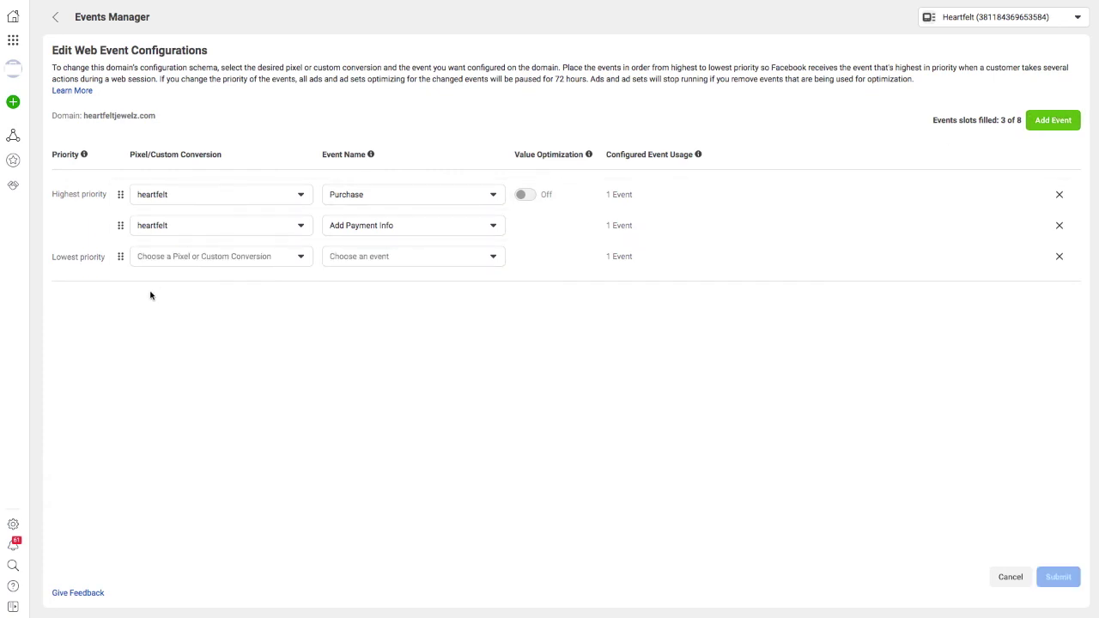
click(292, 256)
click(157, 332)
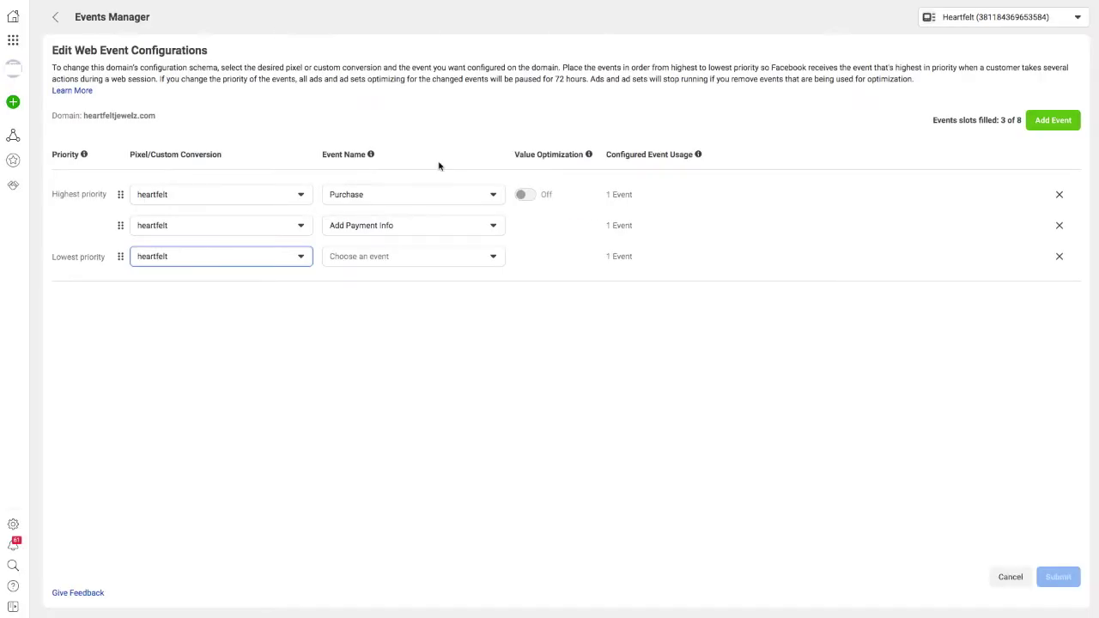
click(364, 256)
text(ini)
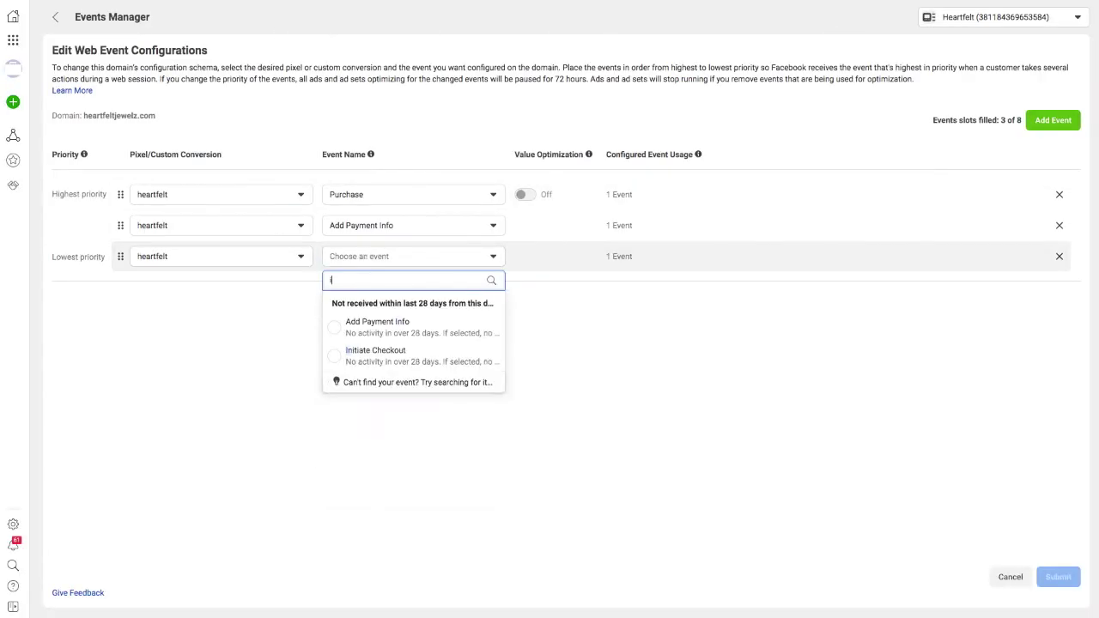
click(335, 333)
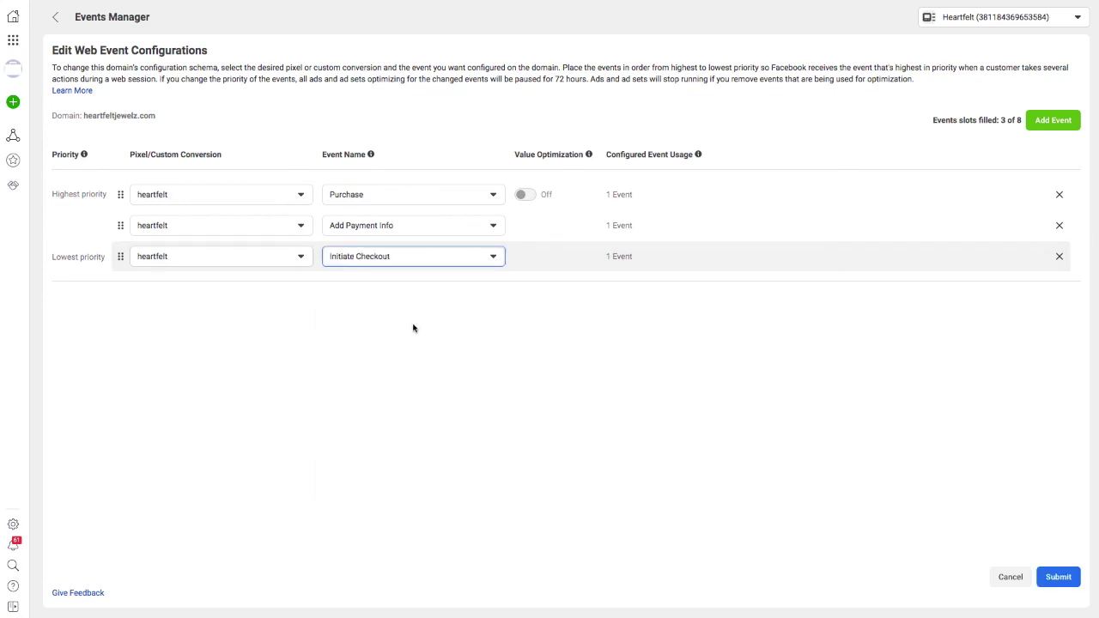
Add a fourth event using the heartfelt pixel and the Add to Cart event
click(1051, 127)
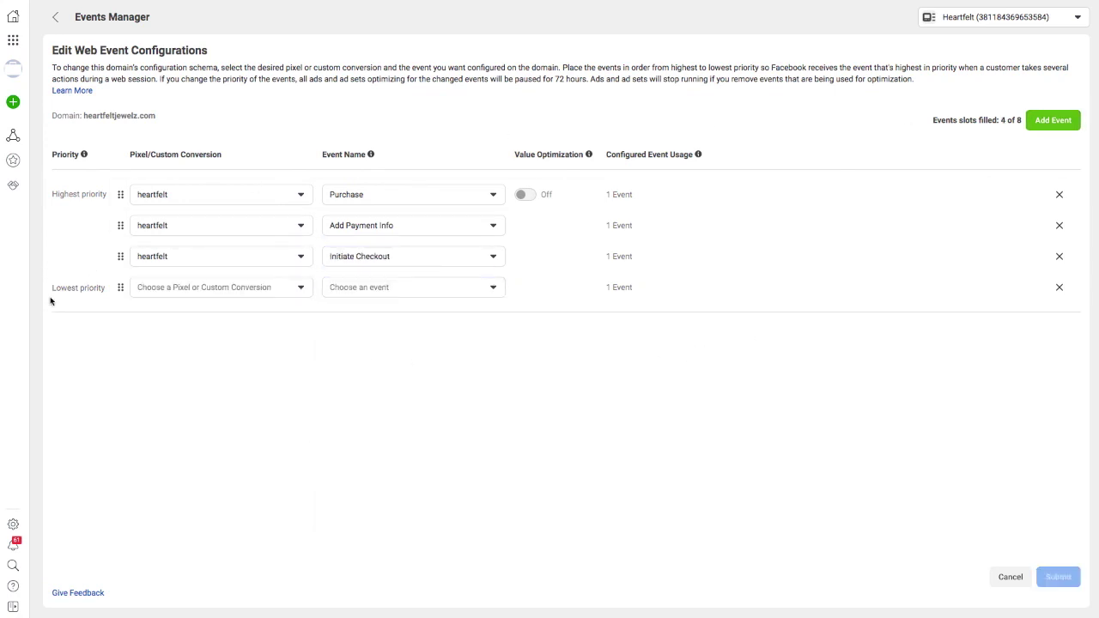
click(228, 286)
click(140, 356)
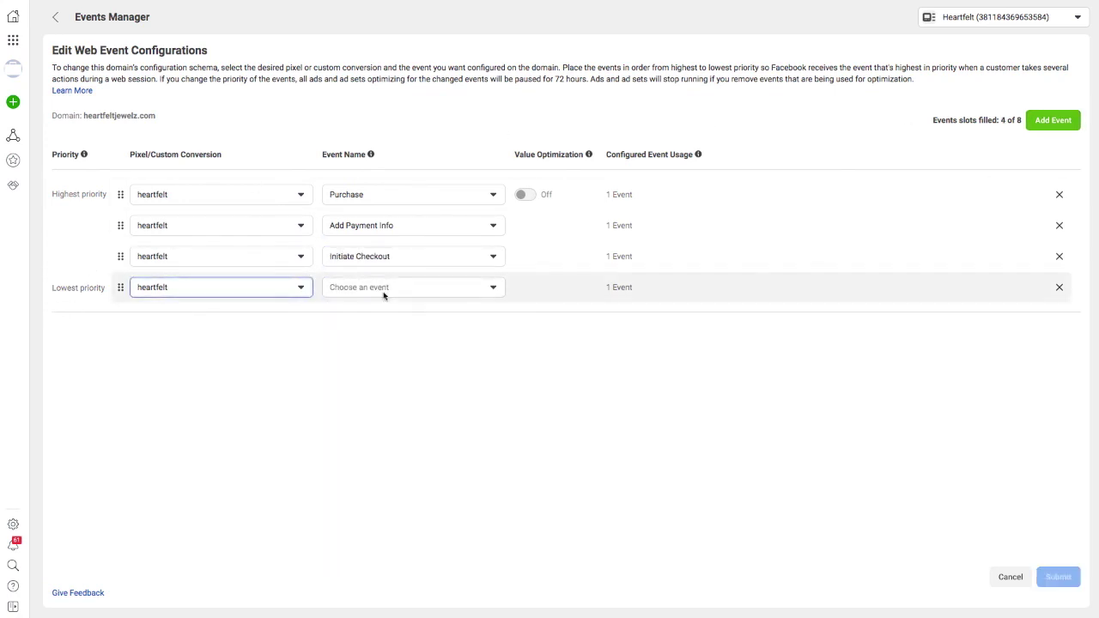
click(375, 287)
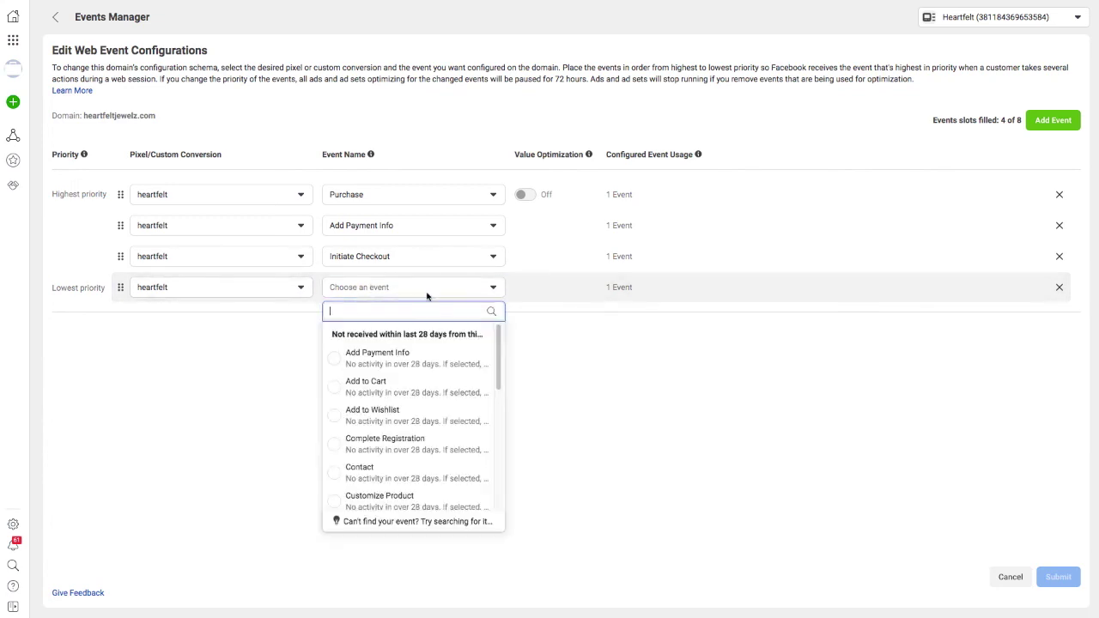
text(add)
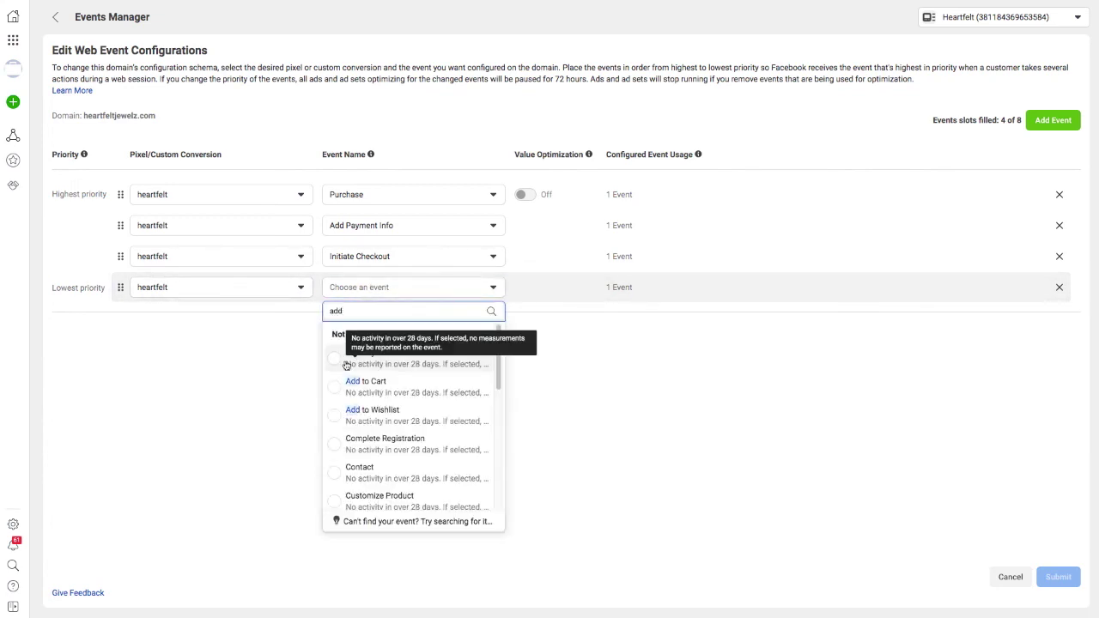
click(333, 386)
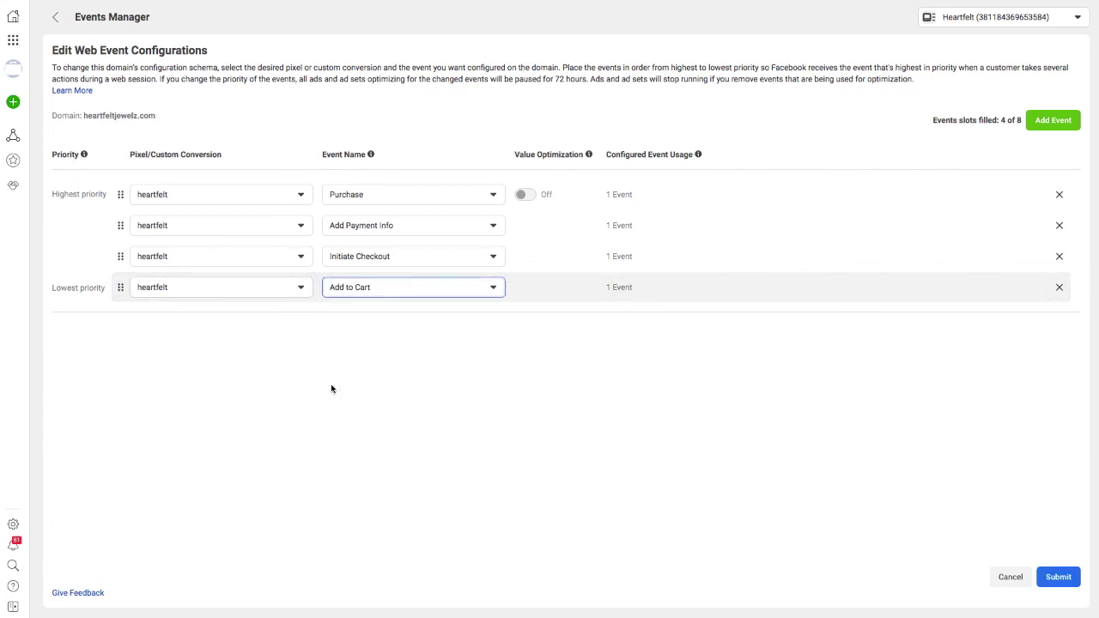
Add a fifth event using the heartfelt pixel and the View Content event
click(1035, 125)
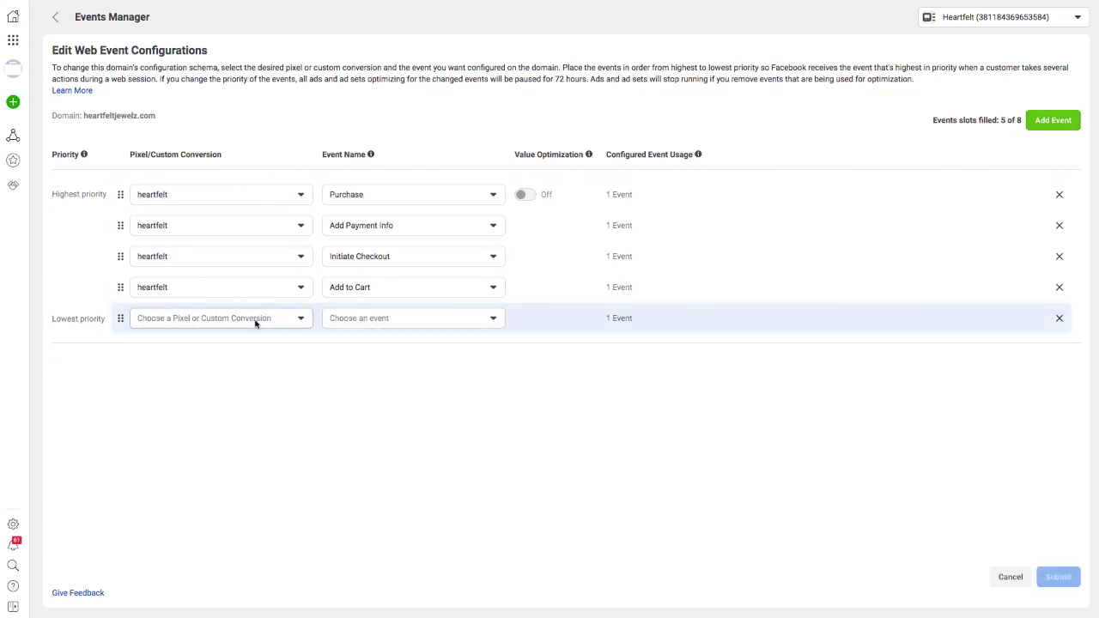
click(215, 319)
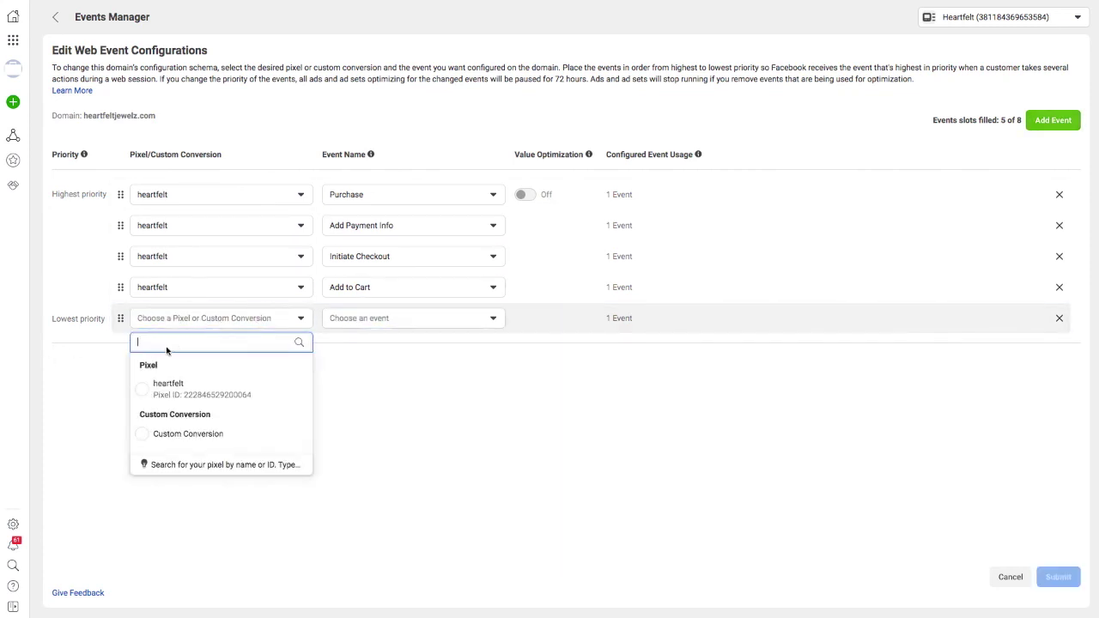
click(142, 389)
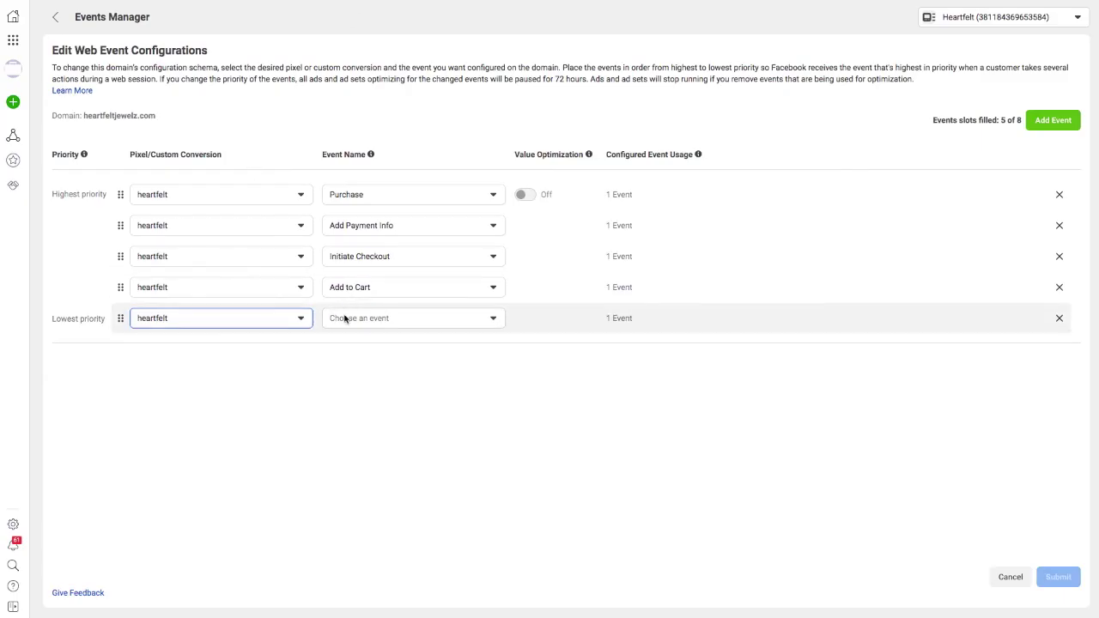
click(344, 318)
text(v)
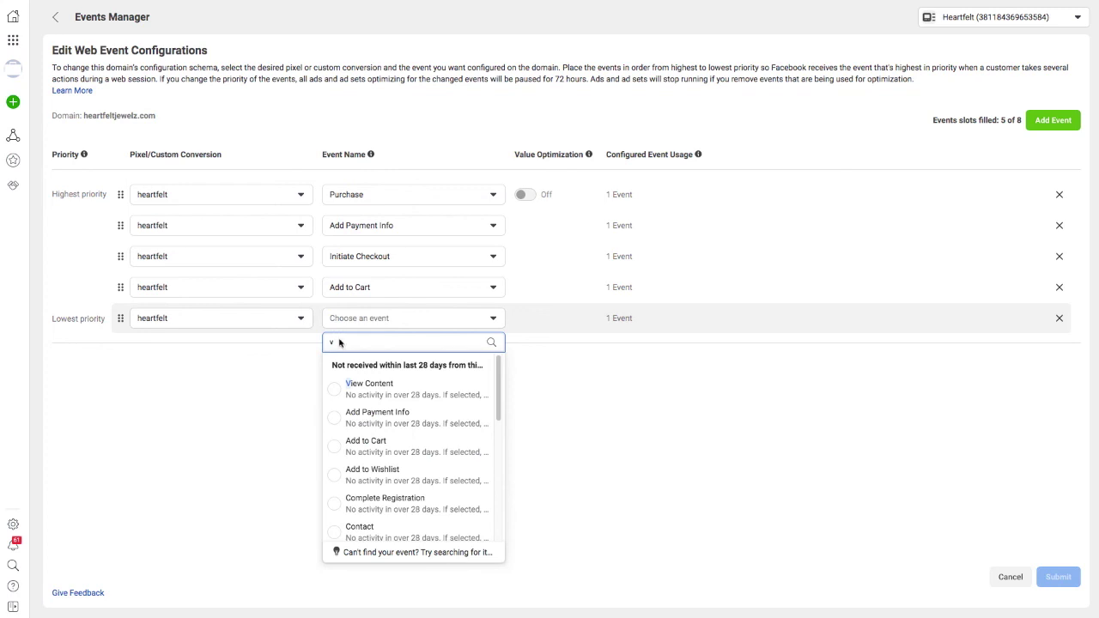
click(334, 392)
Add a sixth, lowest-priority event using the heartfelt pixel and the Lead event
click(1053, 120)
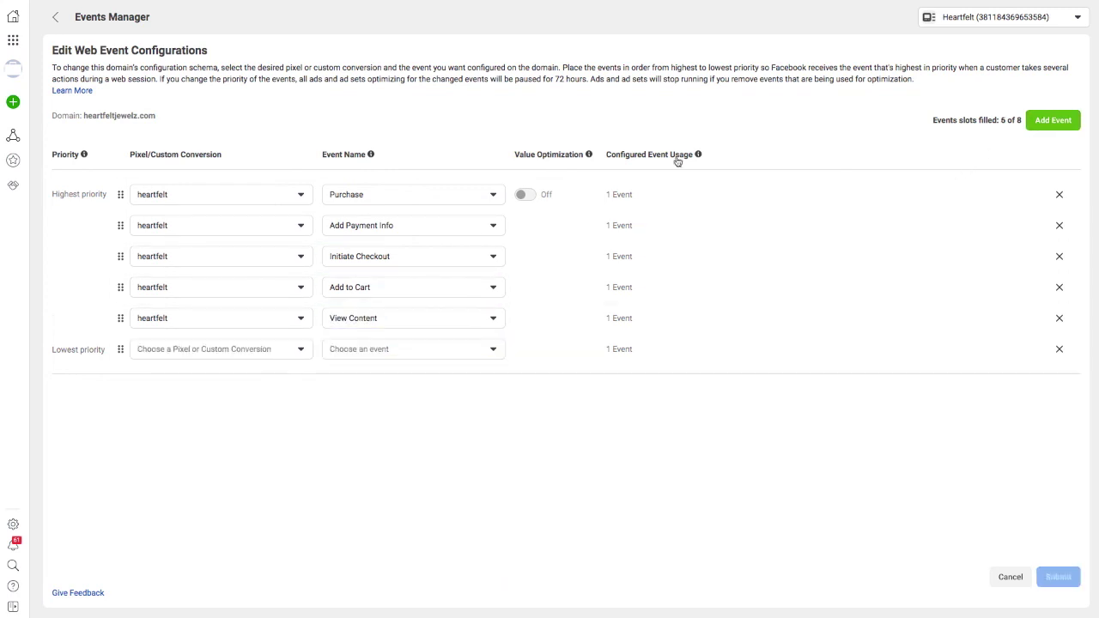
click(255, 355)
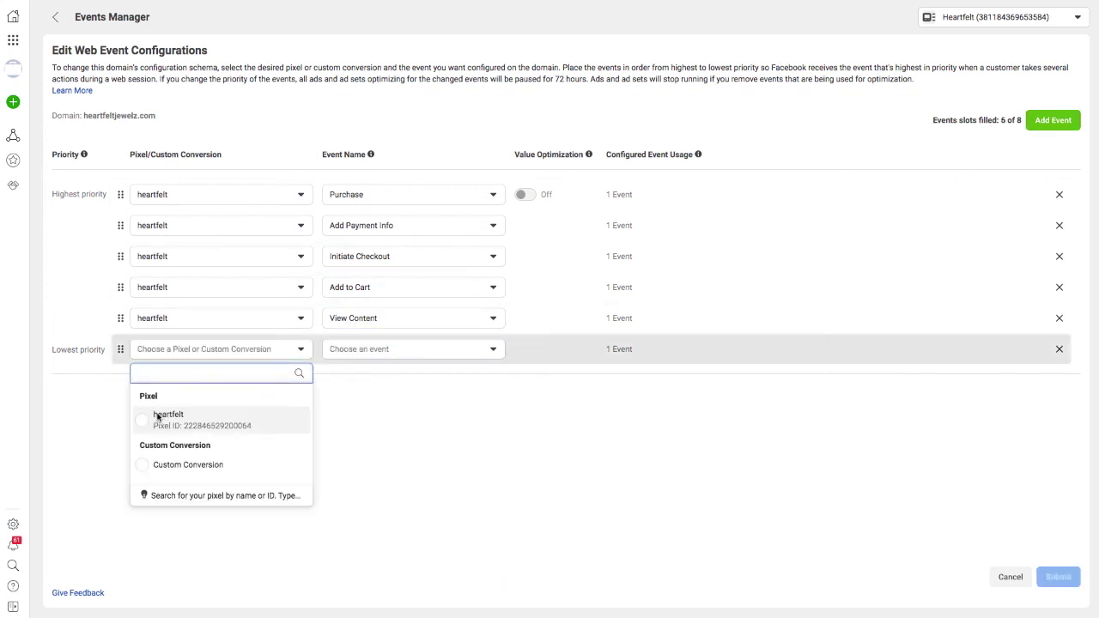
click(164, 419)
click(368, 350)
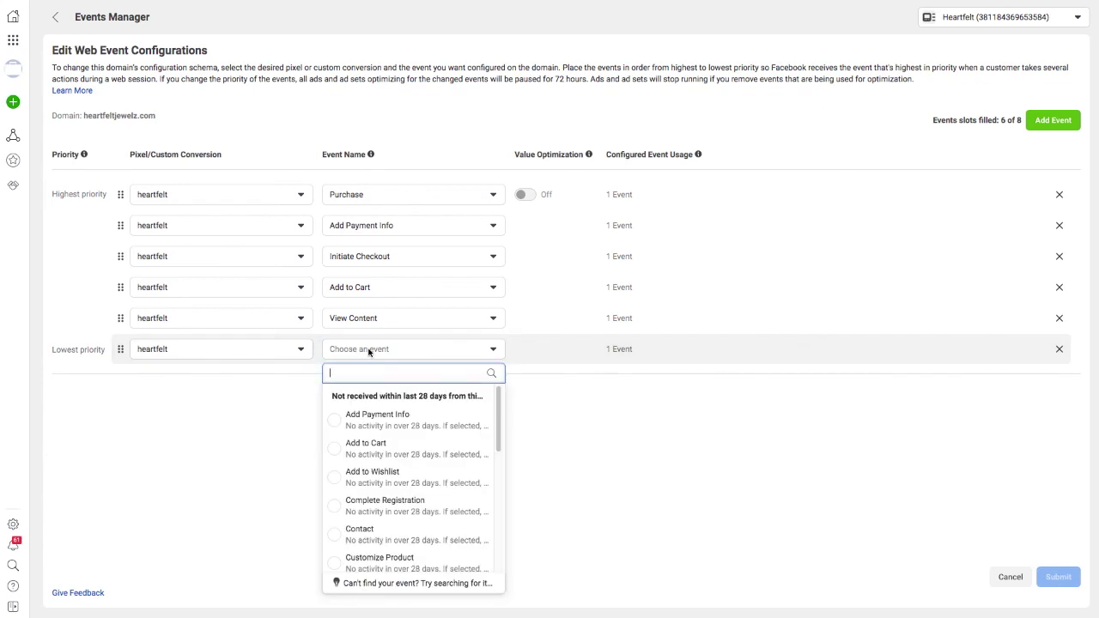
text(page)
key(ctrl+a)
key(BackSpace)
text(le)
click(378, 419)
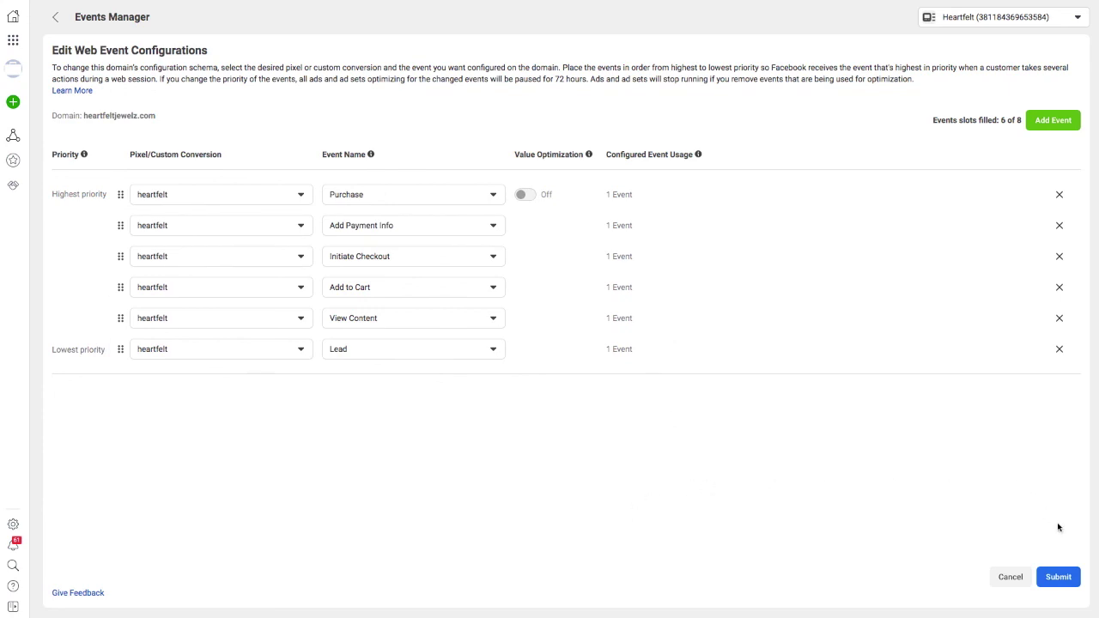
Submit and apply the event configuration, accepting the 72-hour wait for further changes, and expand the heartfeltjewelz.com entry in the domain list
click(1061, 579)
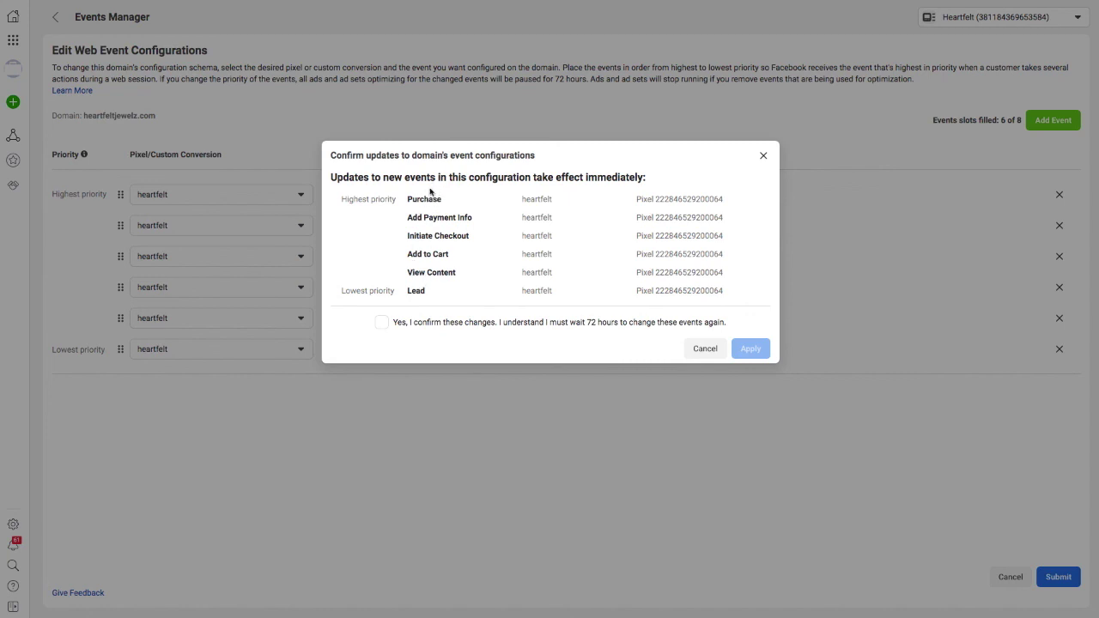
click(380, 324)
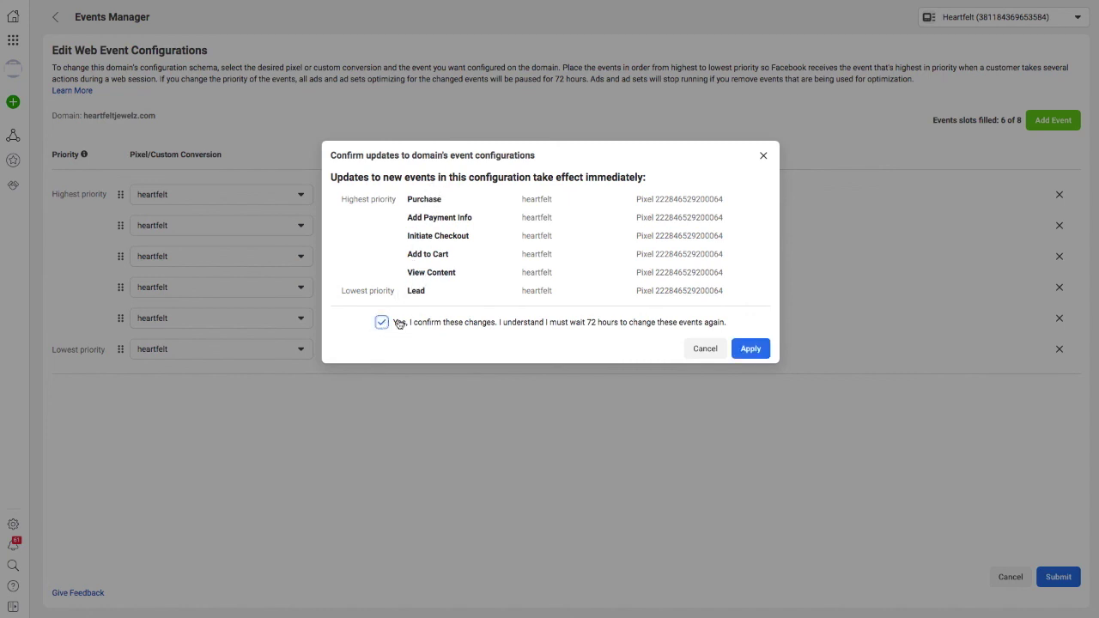
click(750, 349)
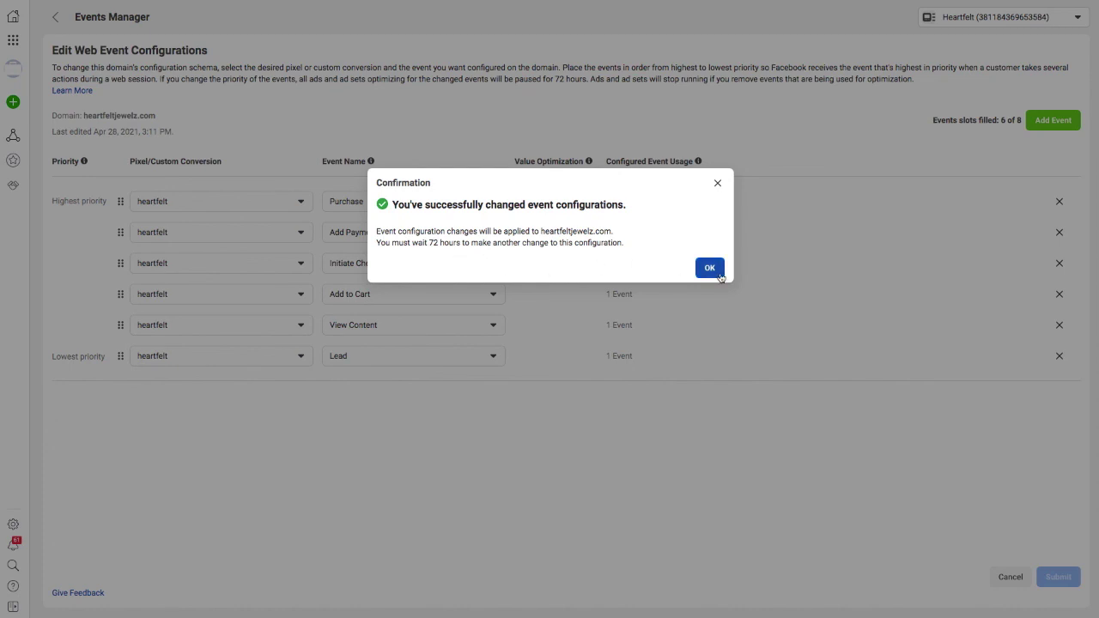
click(710, 267)
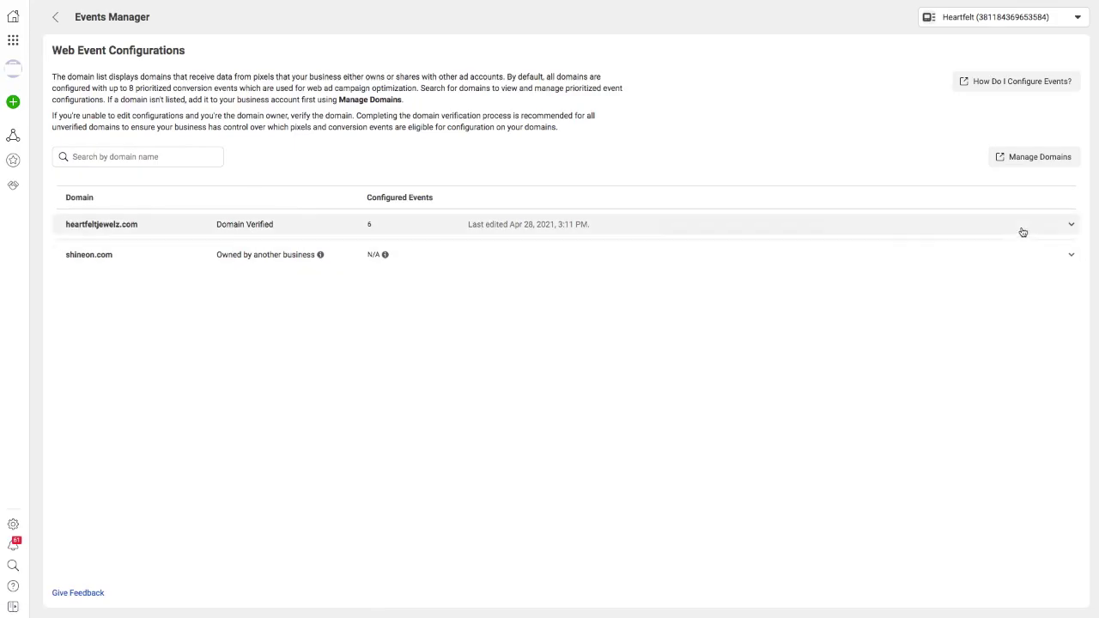
click(1071, 225)
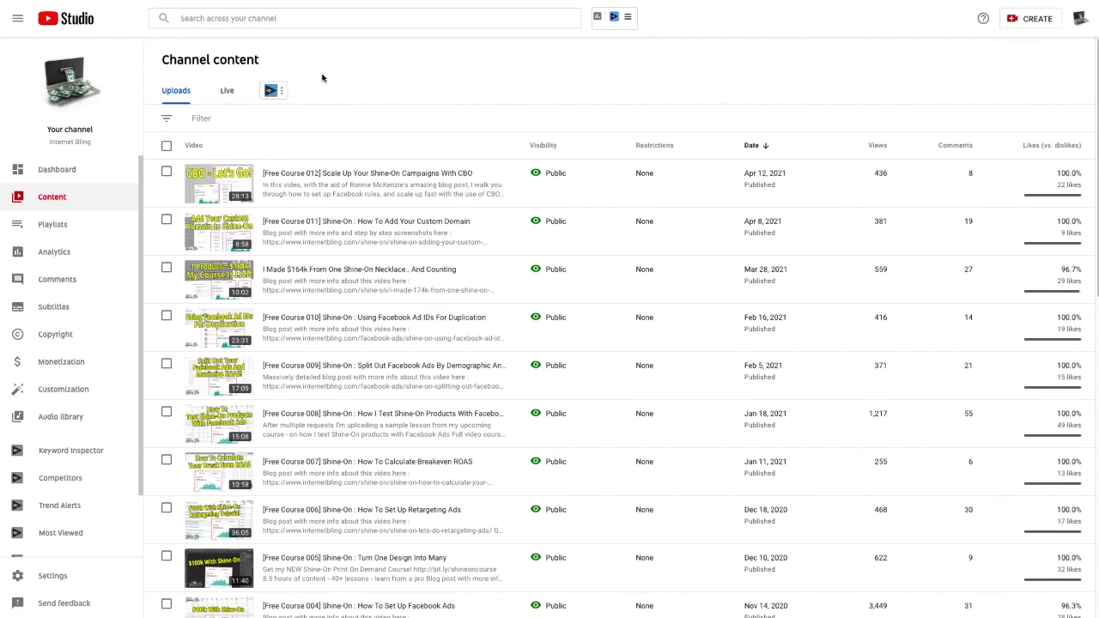
In YouTube Studio, view the channel dashboard and the channel analytics overview
click(58, 171)
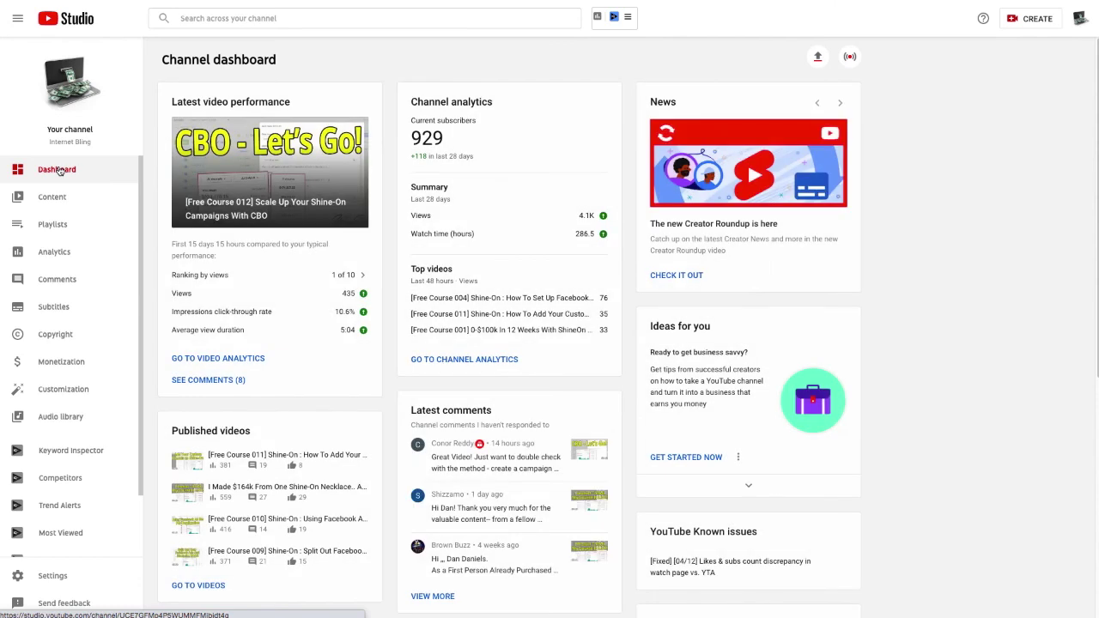
click(59, 253)
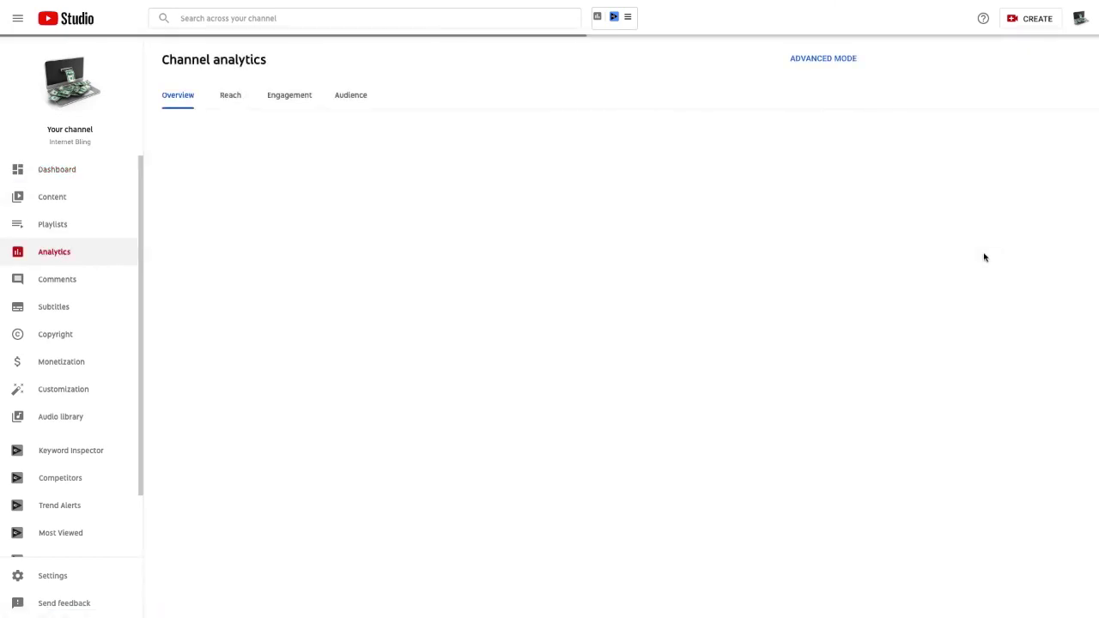